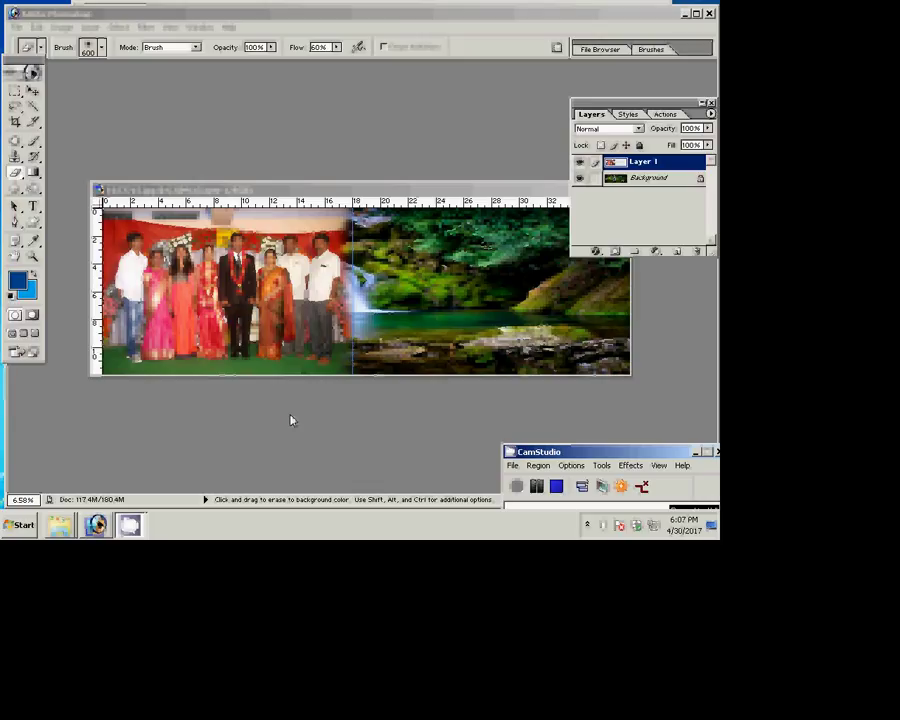
# Step: Hide and reshow Layer 1 to compare the photo with the waterfall, then bring up the Group folder
pyautogui.moveTo(412, 193); pyautogui.dragTo(405, 192)
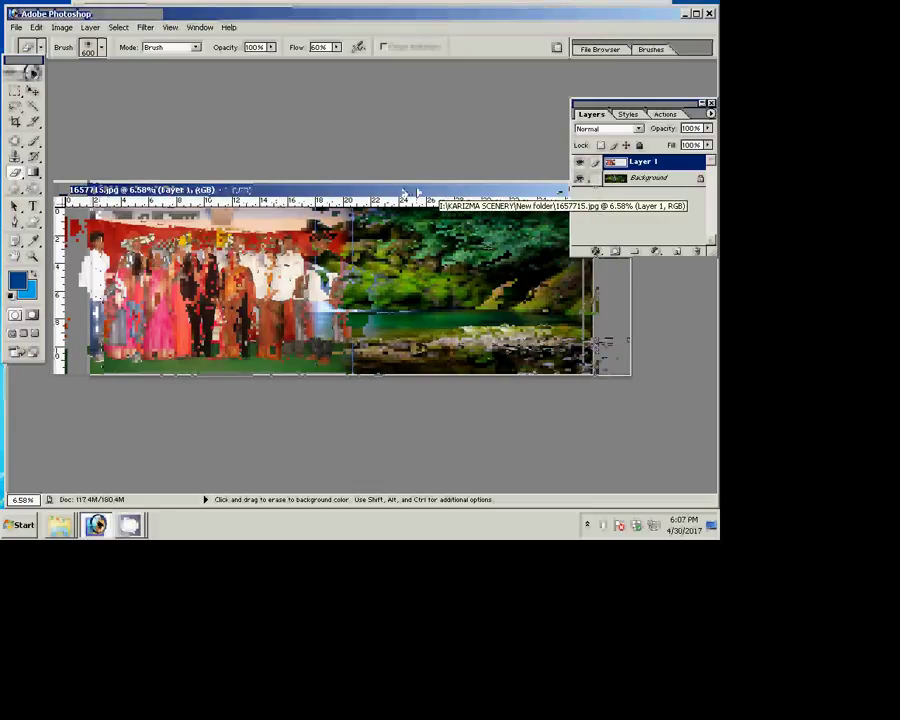
pyautogui.click(579, 162)
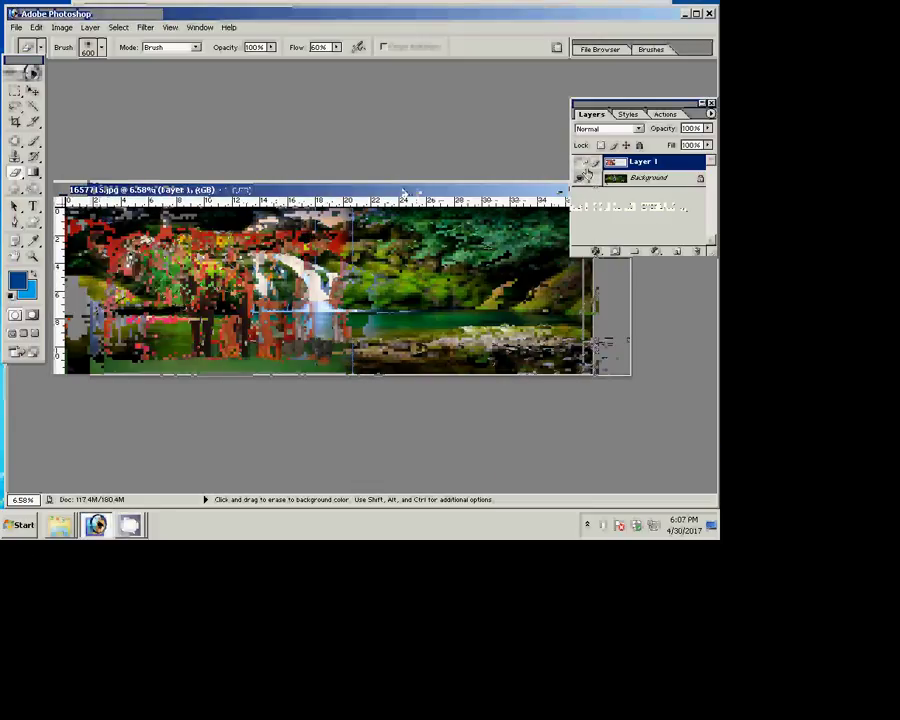
pyautogui.click(579, 162)
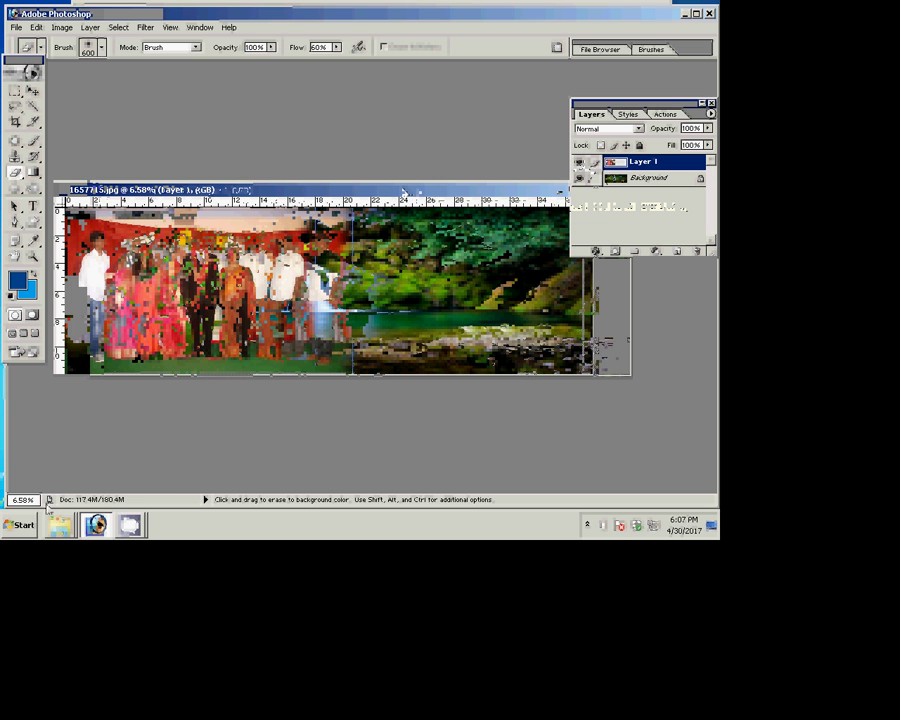
pyautogui.click(60, 531)
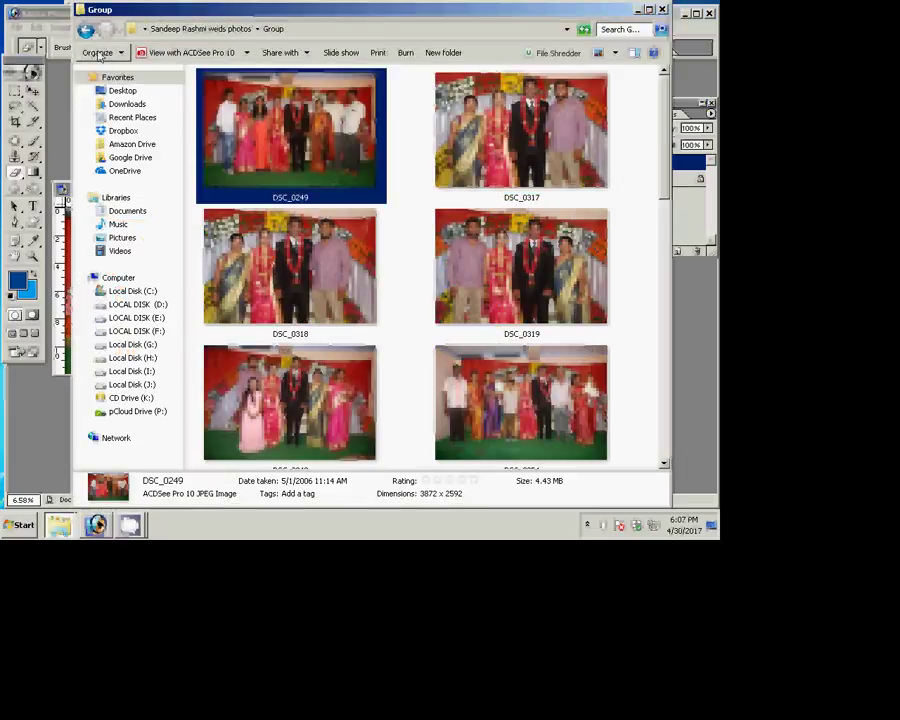
# Step: Browse between the wedding photos folder and its Group subfolder in Windows Explorer
pyautogui.click(100, 54)
pyautogui.click(100, 54)
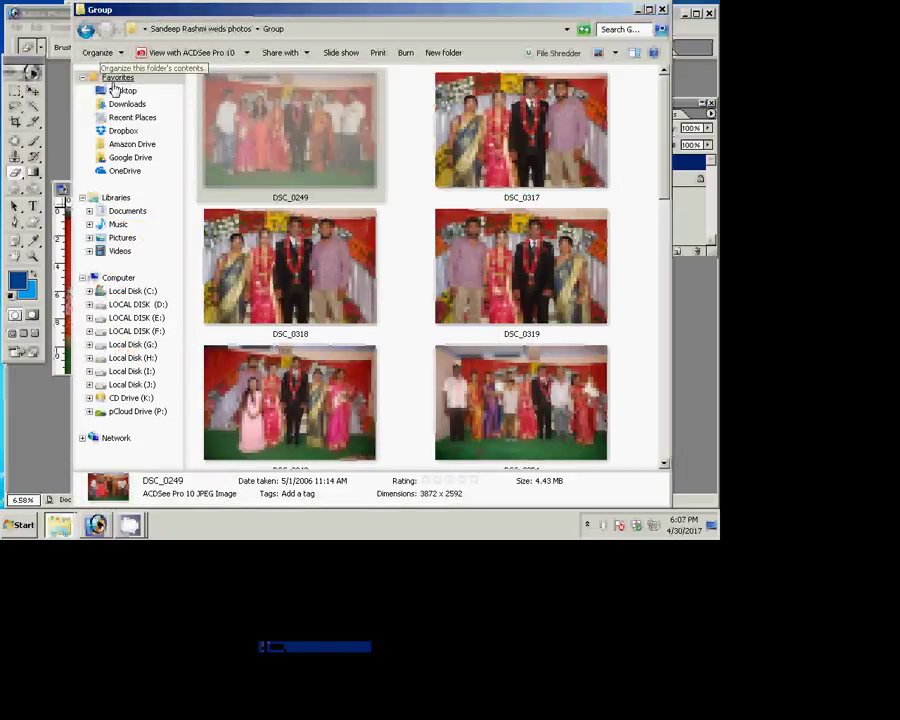
pyautogui.click(86, 30)
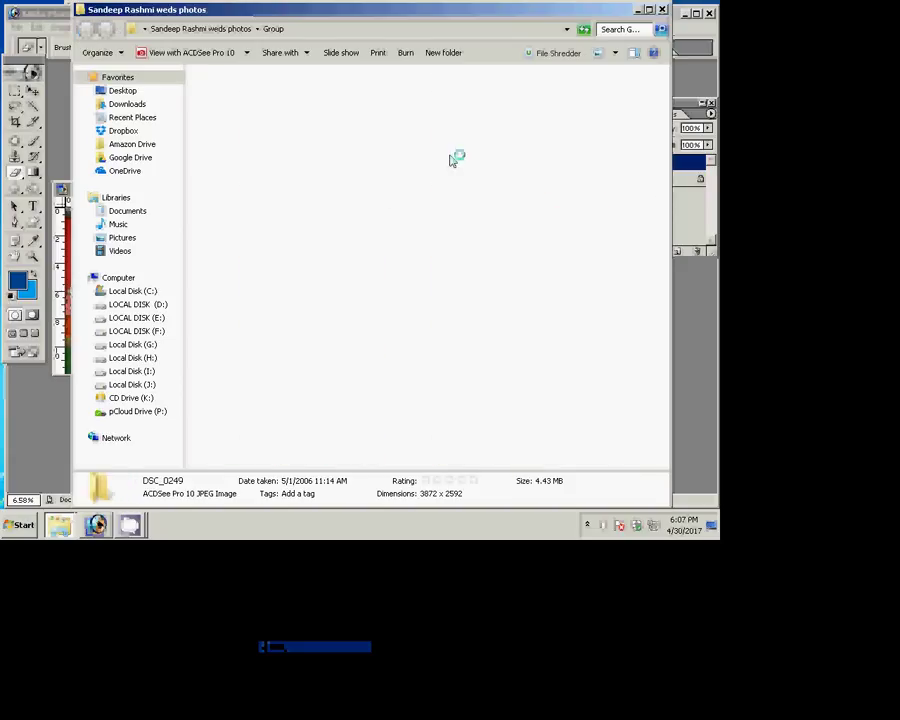
pyautogui.click(385, 105)
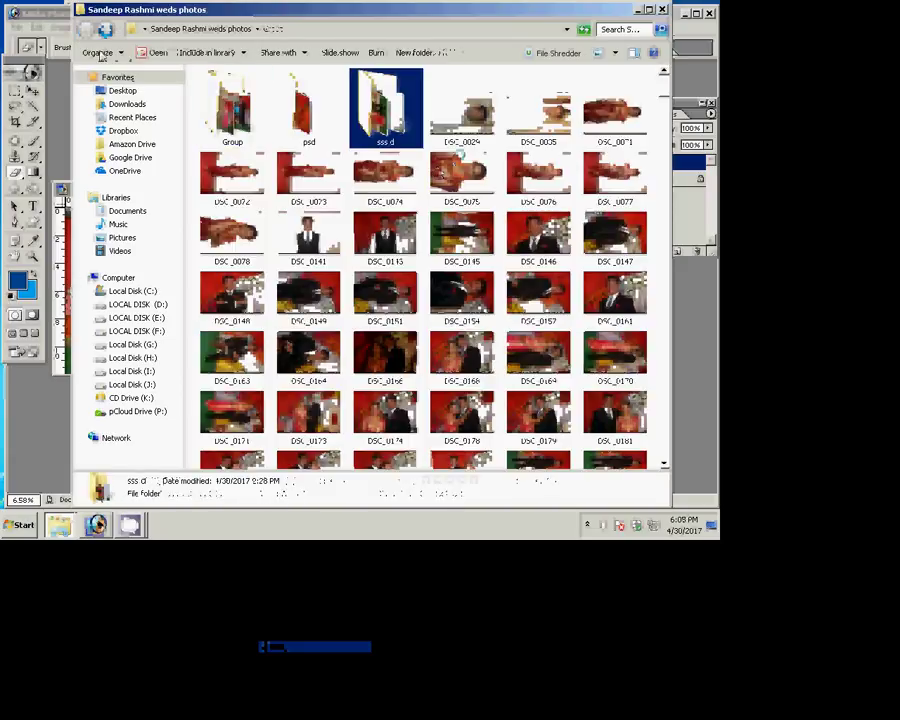
pyautogui.click(100, 54)
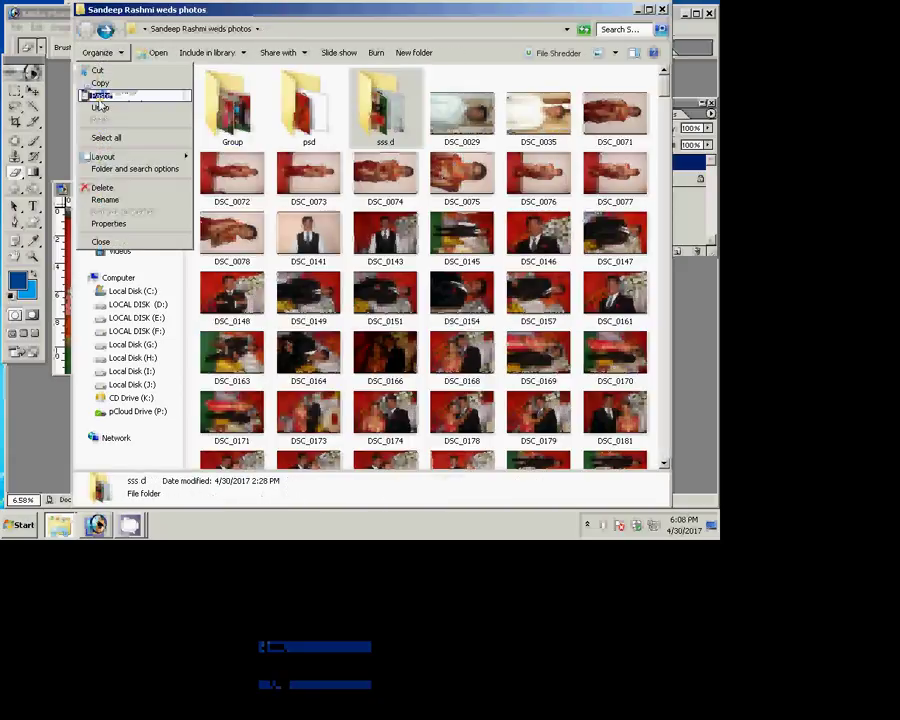
pyautogui.click(99, 97)
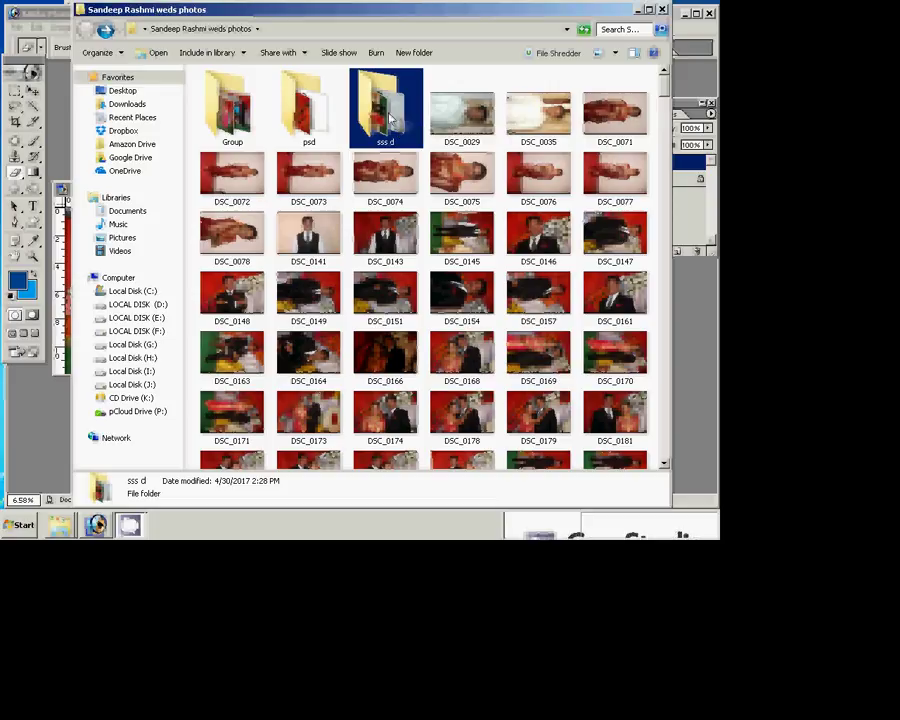
pyautogui.click(236, 118)
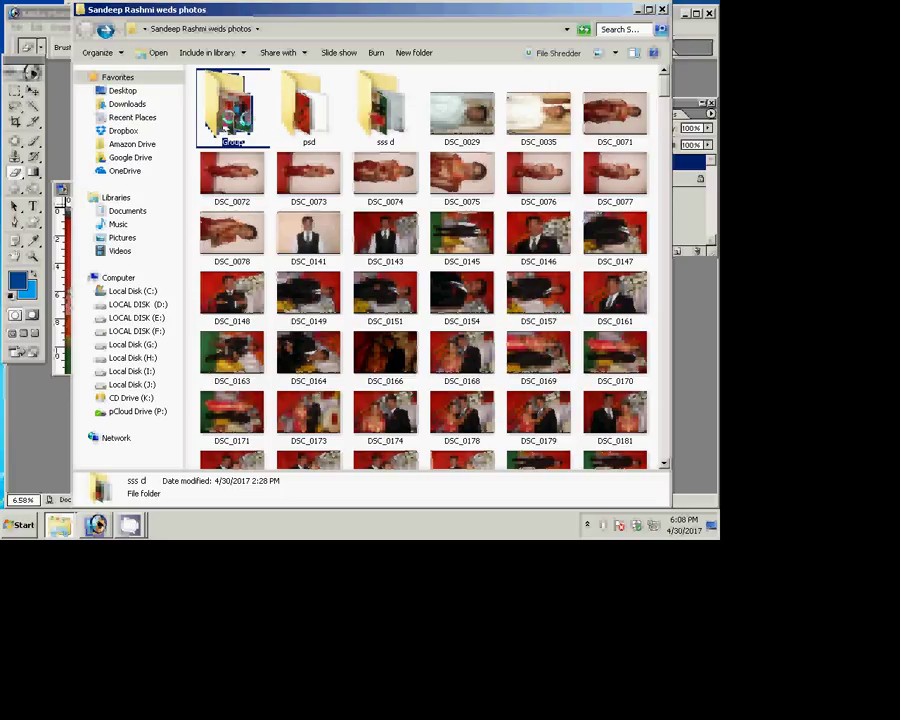
pyautogui.doubleClick(232, 116)
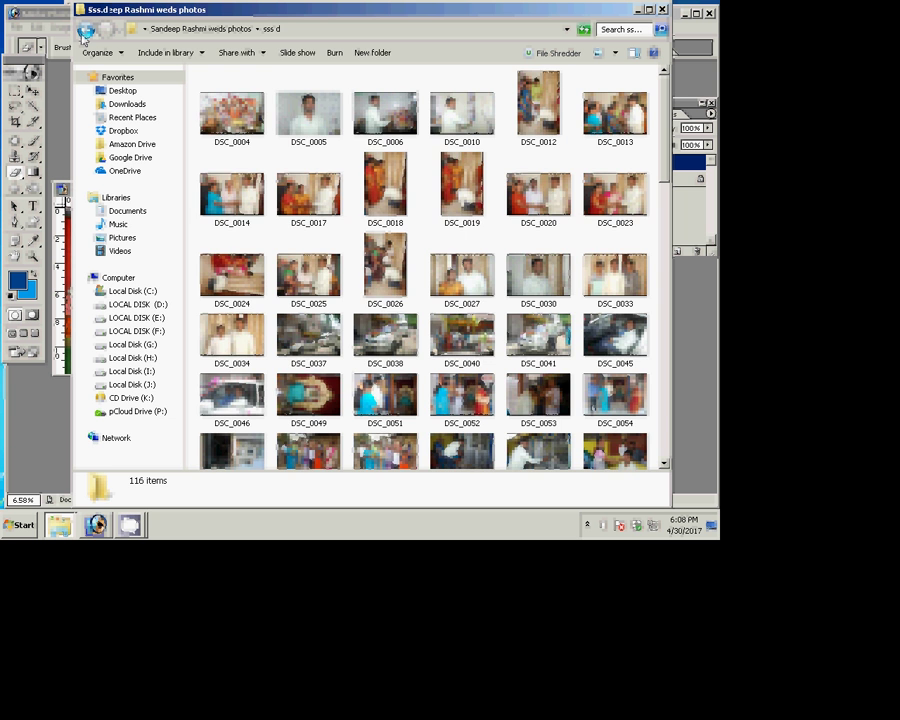
pyautogui.click(85, 33)
pyautogui.doubleClick(233, 140)
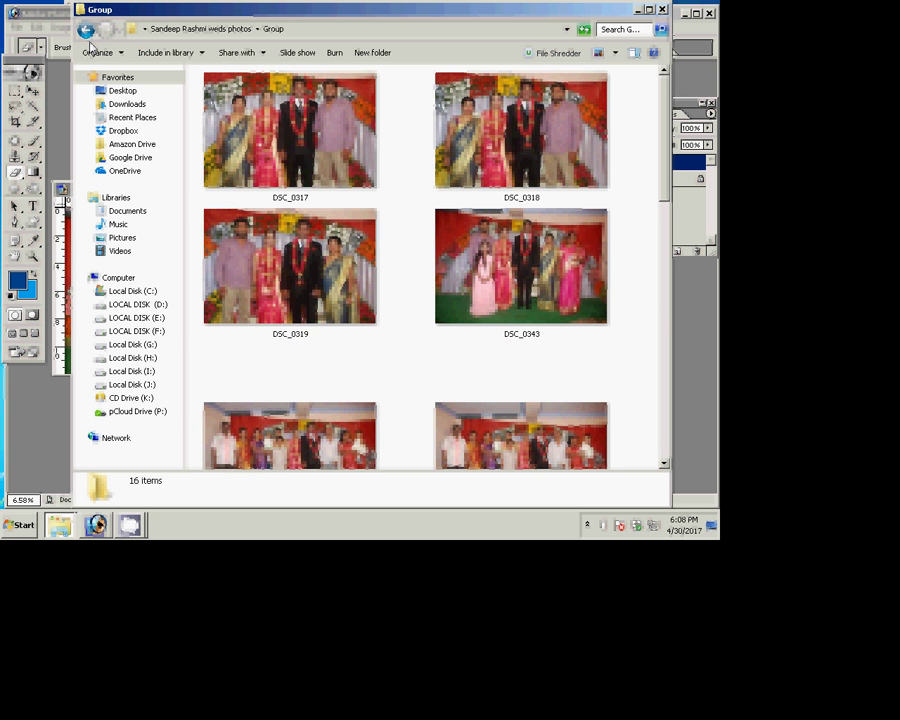
pyautogui.click(88, 42)
# Step: Select DSC_0253, DSC_0254, DSC_0257 and DSC_0260 and drag them into Photoshop
pyautogui.click(614, 414)
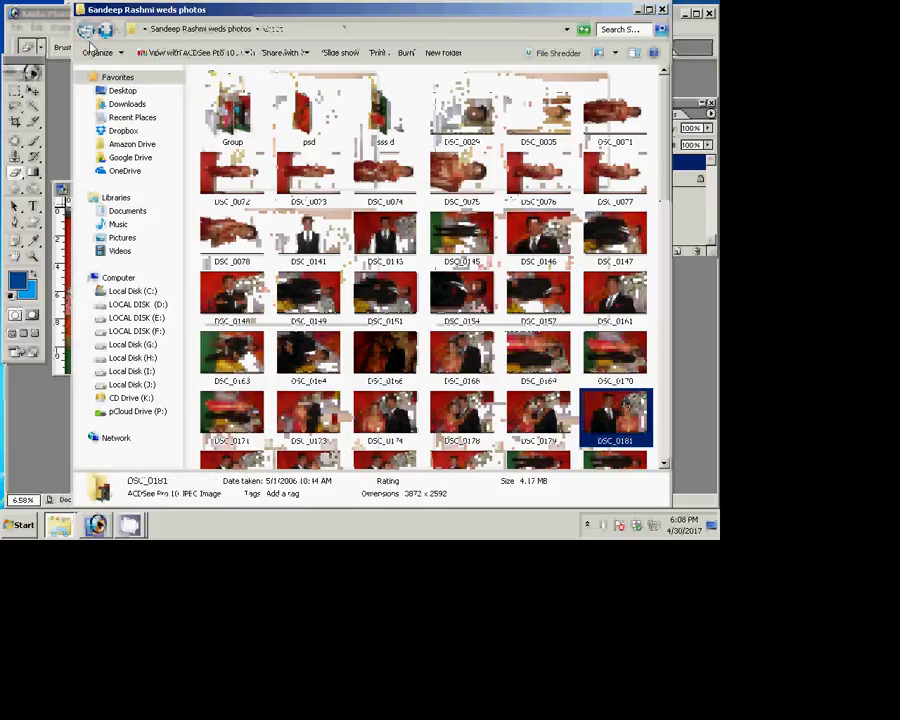
pyautogui.scroll(-5, 627, 401)
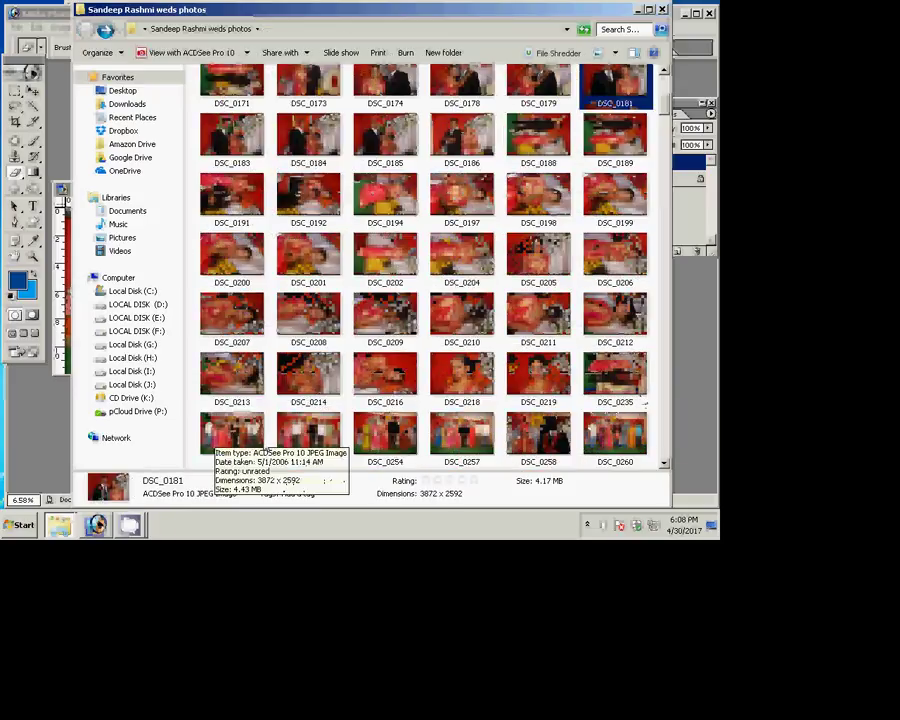
pyautogui.click(249, 437)
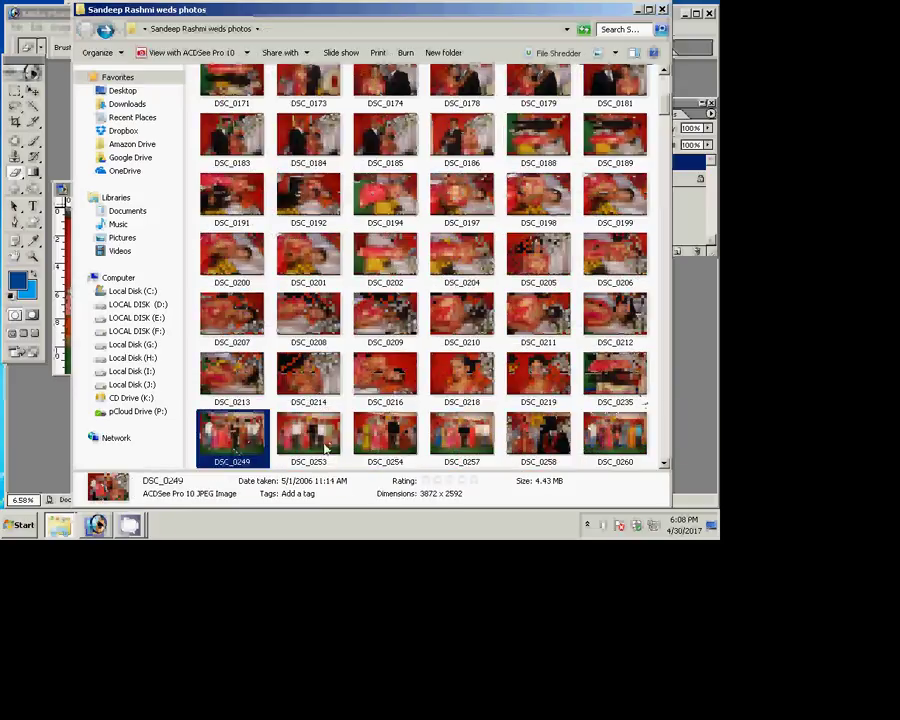
pyautogui.click(325, 448)
pyautogui.keyDown('ctrl'); pyautogui.click(396, 443); pyautogui.keyUp('ctrl')
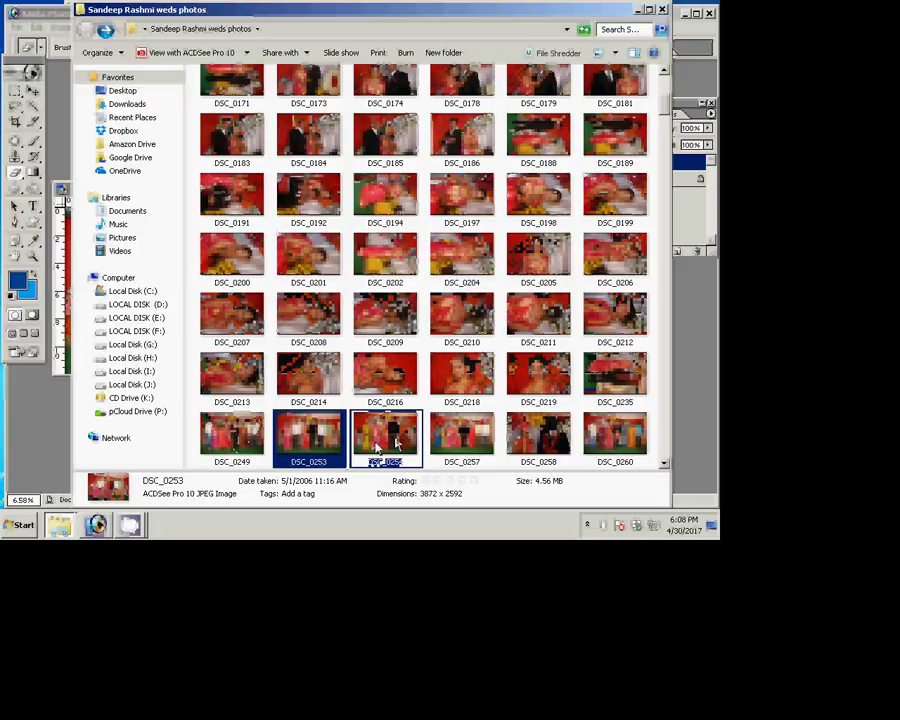
pyautogui.keyDown('ctrl'); pyautogui.click(462, 438); pyautogui.keyUp('ctrl')
pyautogui.keyDown('ctrl'); pyautogui.click(603, 441); pyautogui.keyUp('ctrl')
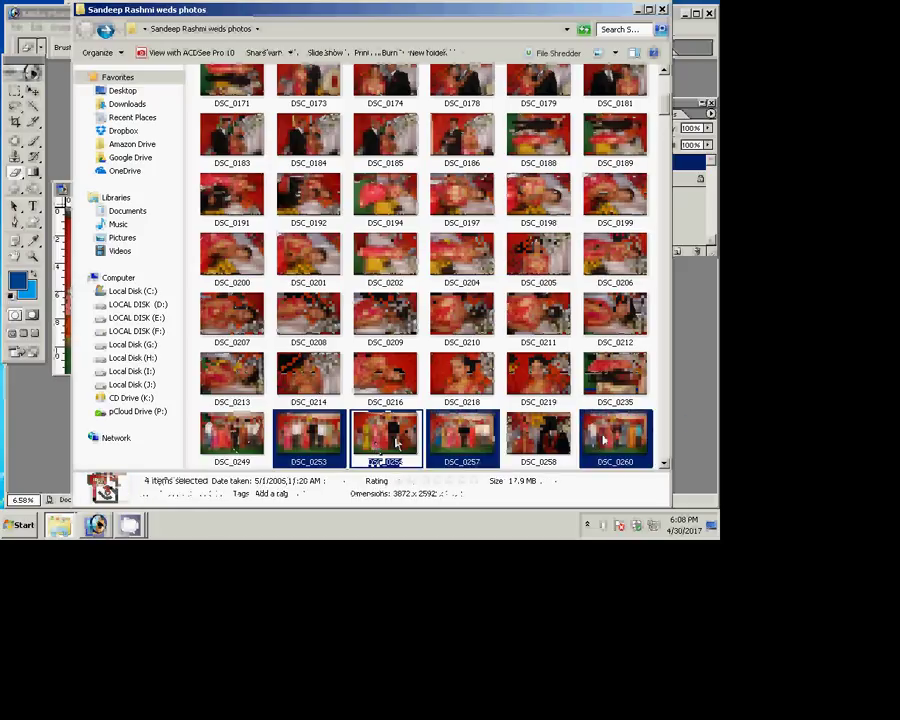
pyautogui.moveTo(603, 441); pyautogui.dragTo(700, 424)
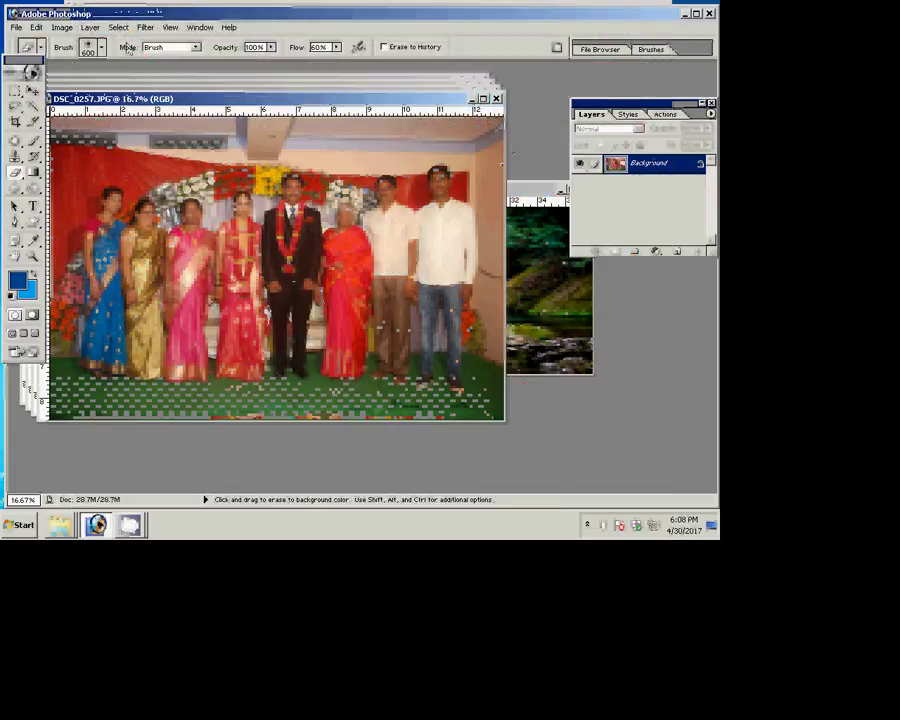
# Step: Resize DSC_0257 to 8 inches wide, proportions locked, and drag it into the waterfall spread as Layer 2
pyautogui.hotkey('ctrl', 'alt', 'i')
pyautogui.click(244, 338)
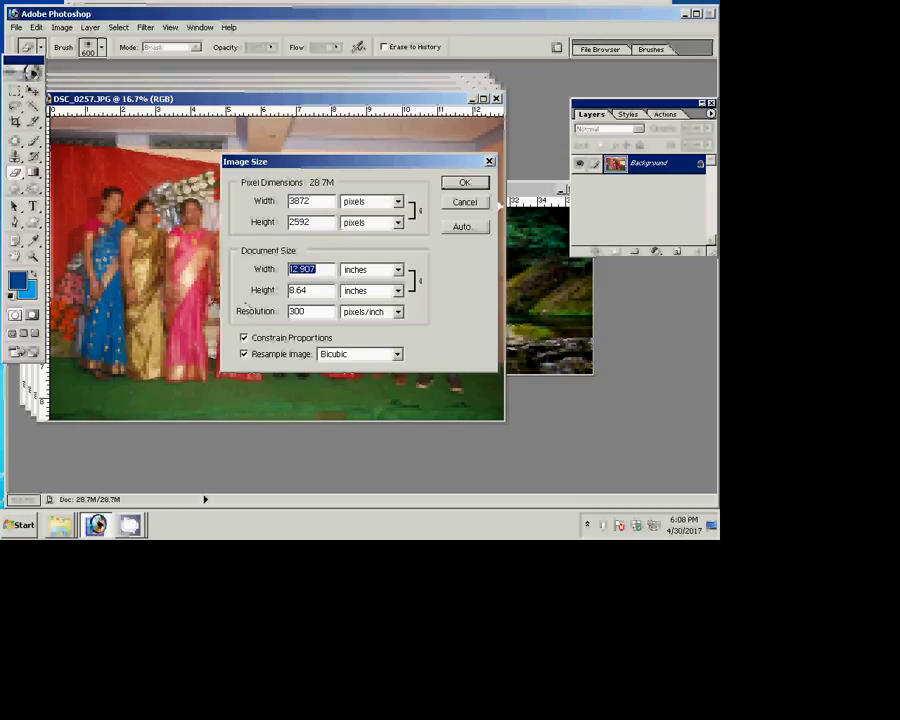
pyautogui.write('8')
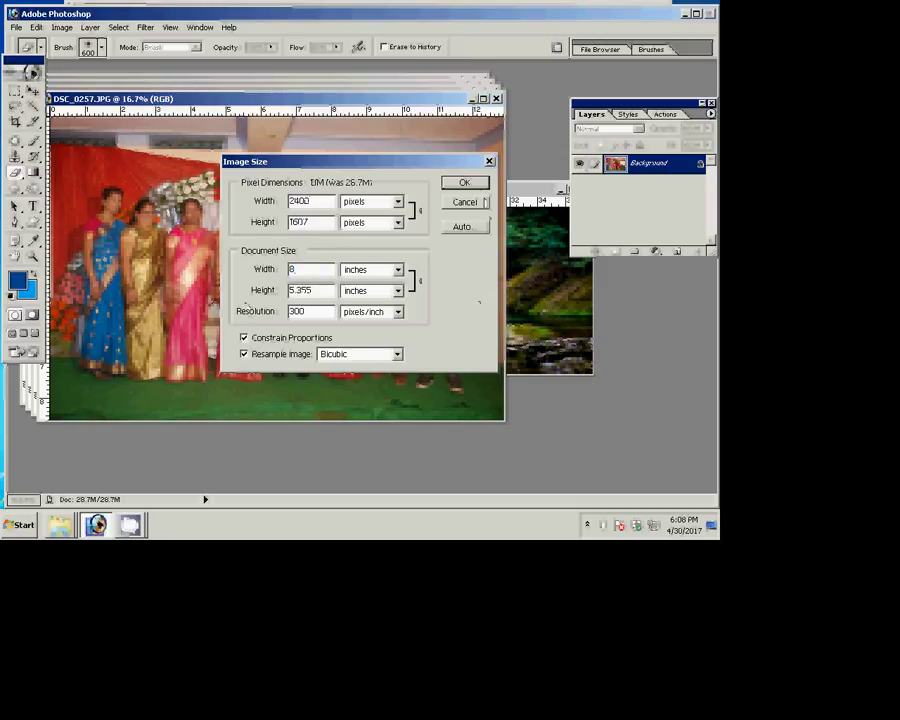
pyautogui.click(466, 184)
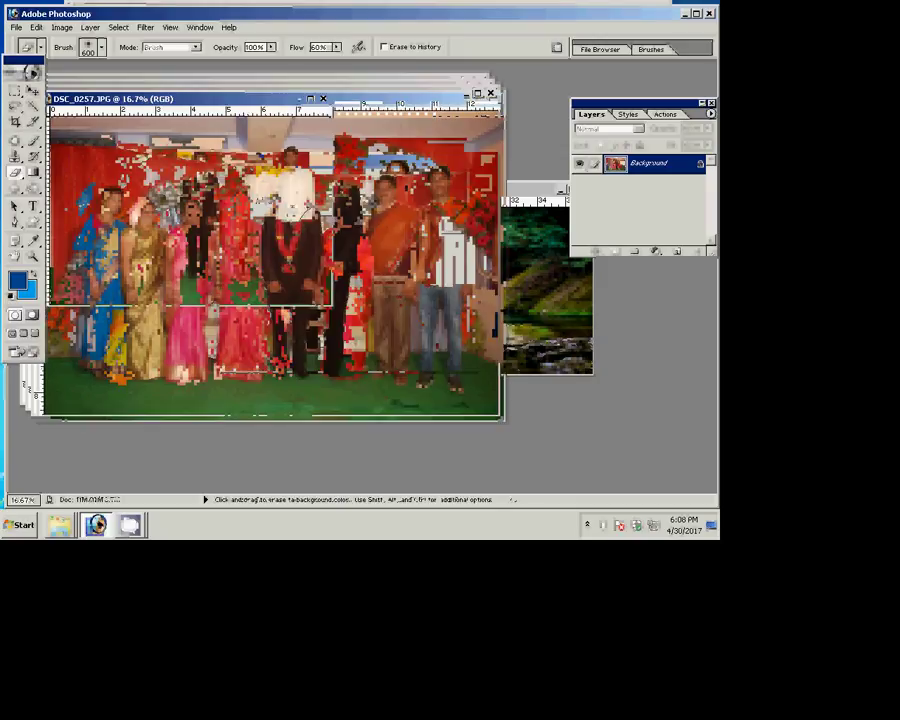
pyautogui.click(36, 89)
pyautogui.moveTo(181, 177)
pyautogui.mouseDown()
pyautogui.moveTo(548, 291)
pyautogui.moveTo(494, 220)
pyautogui.mouseUp()
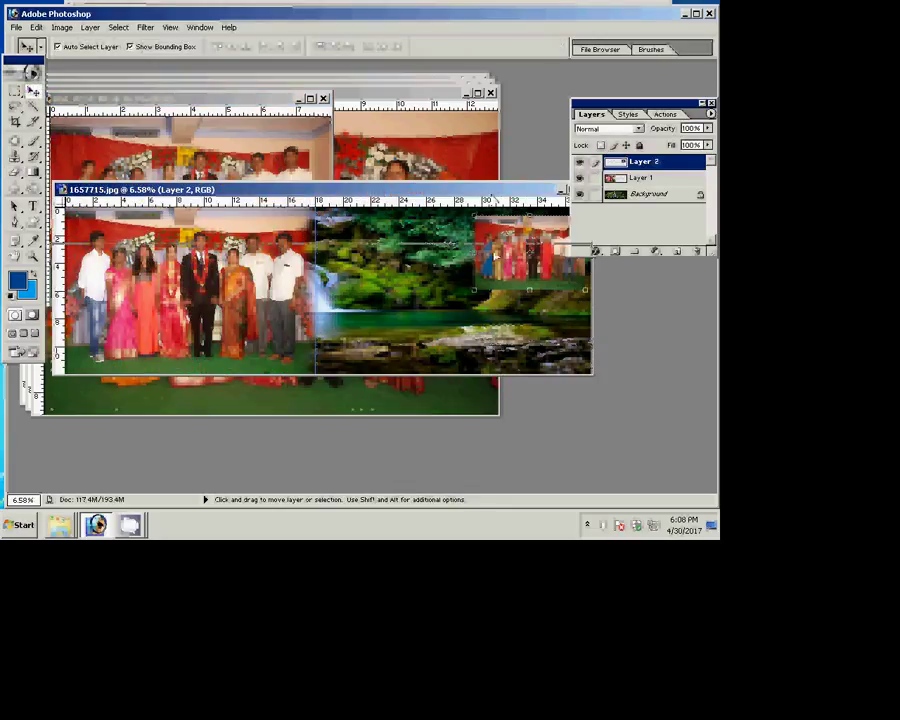
# Step: Reposition the pasted DSC_0257 photo on the waterfall spread
pyautogui.moveTo(494, 220); pyautogui.dragTo(553, 305)
pyautogui.click(252, 190)
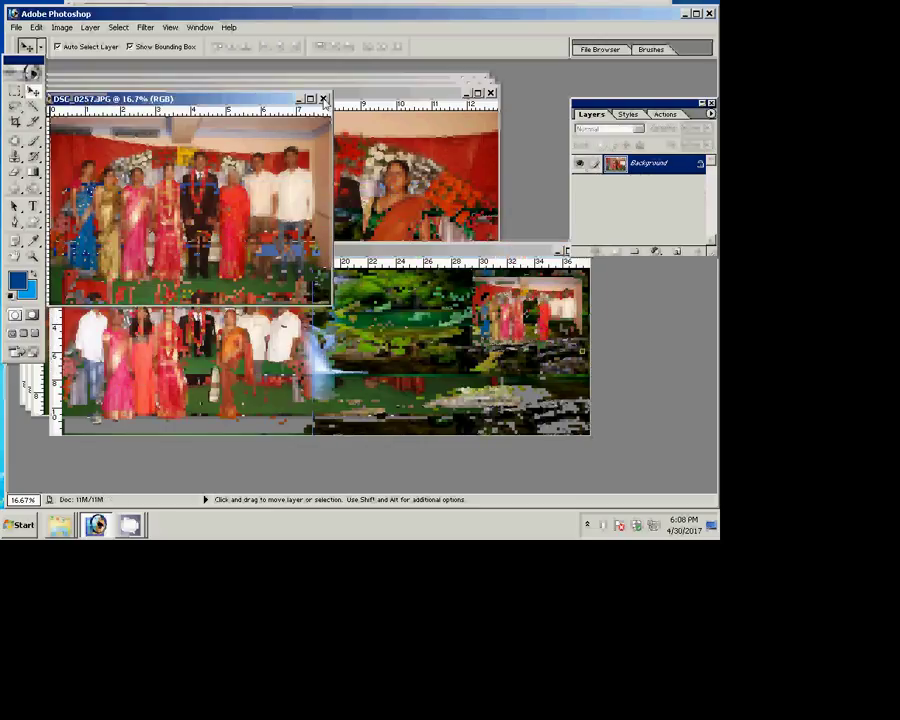
pyautogui.click(323, 97)
pyautogui.click(362, 209)
# Step: Resize DSC_0254 to 8 inches wide, then close it without saving
pyautogui.click(342, 183)
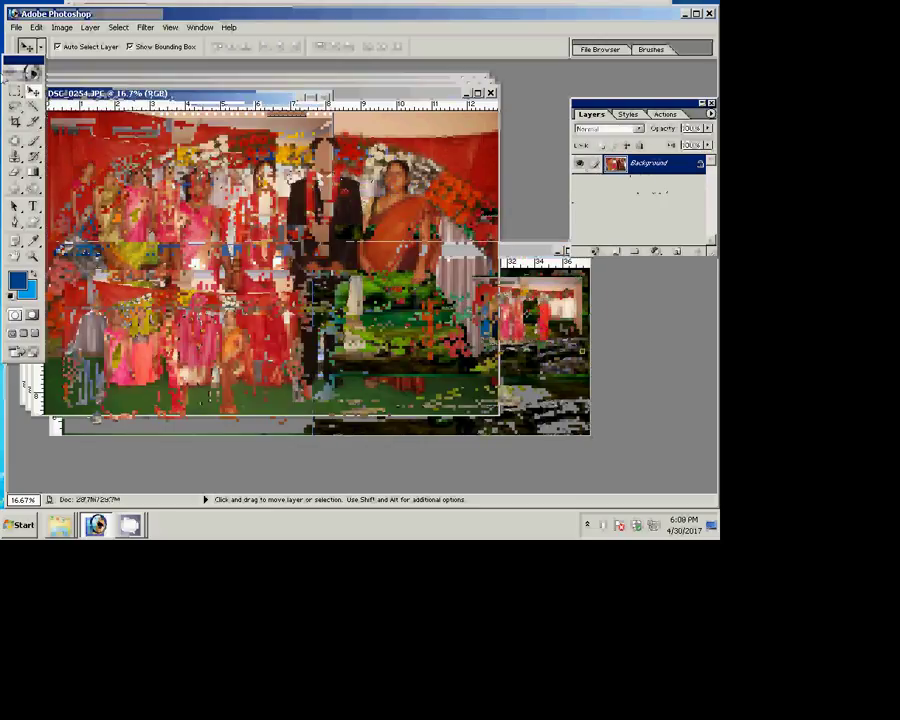
pyautogui.click(62, 27)
pyautogui.click(85, 116)
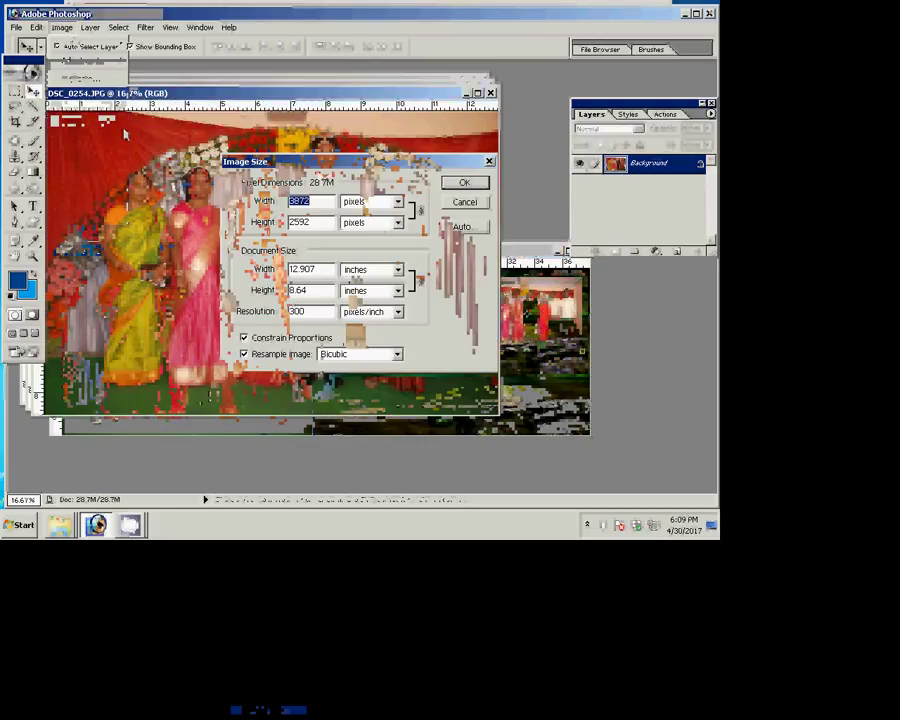
pyautogui.doubleClick(324, 273)
pyautogui.write('8')
pyautogui.press('Return')
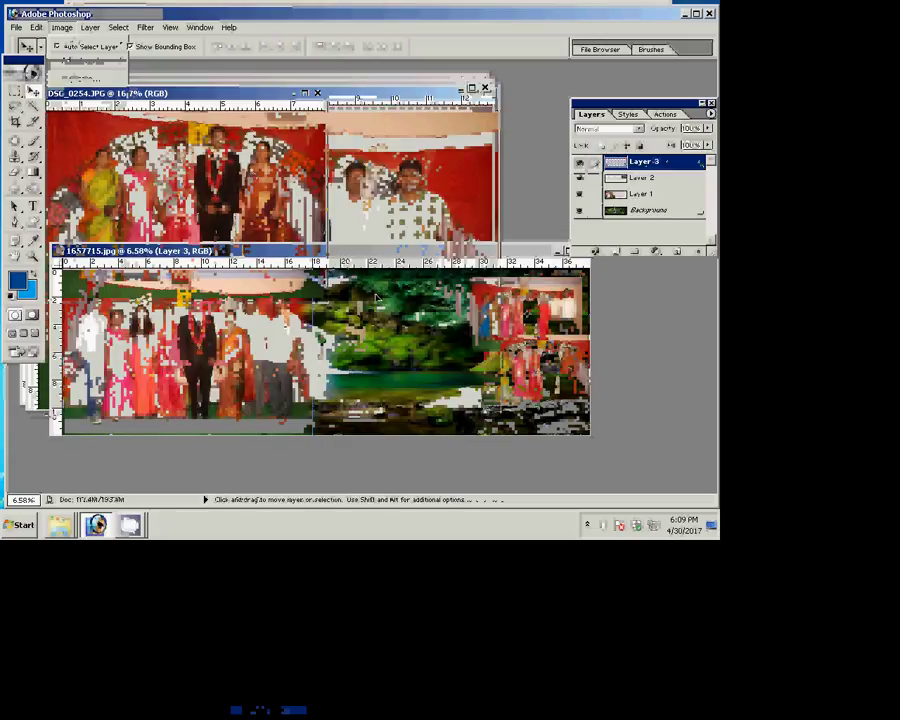
pyautogui.hotkey('ctrl', 'w')
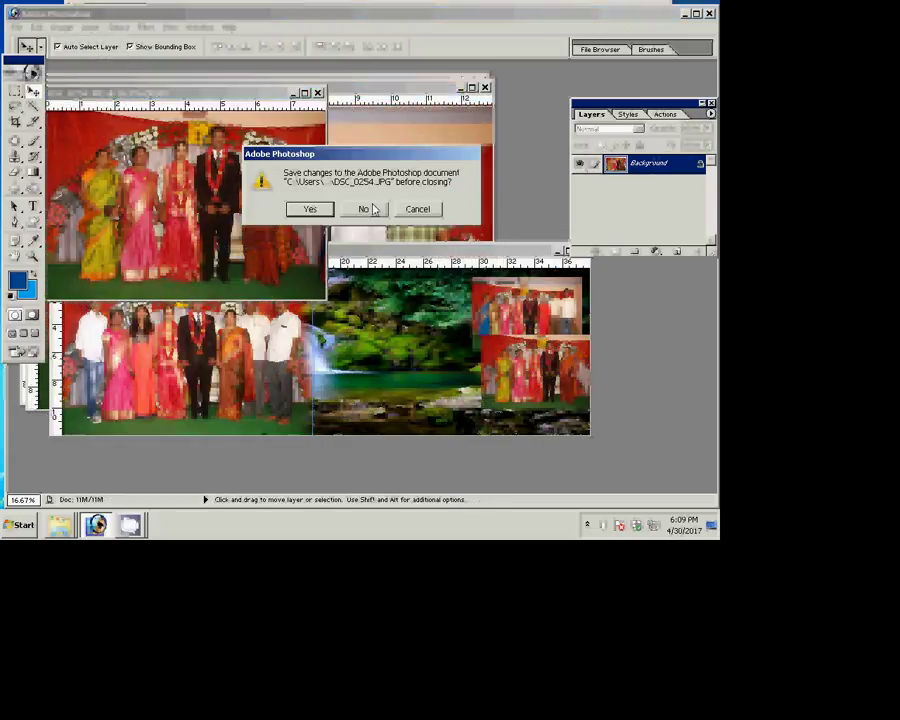
pyautogui.click(364, 209)
# Step: Resize DSC_0253 to 2400 px wide, copy it into the collage, and close the original unsaved
pyautogui.click(369, 200)
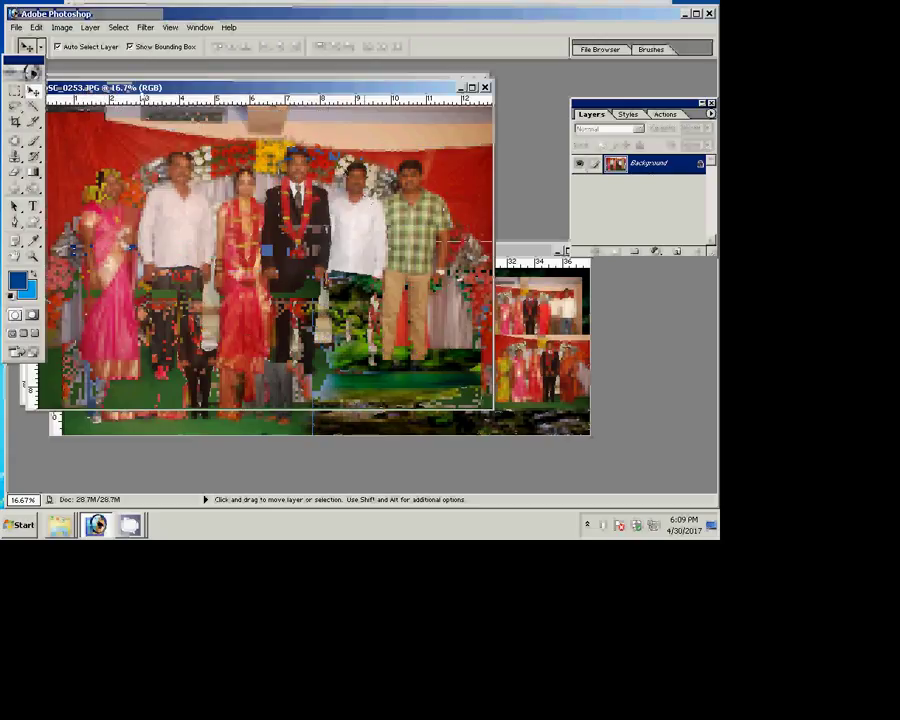
pyautogui.click(62, 27)
pyautogui.click(86, 122)
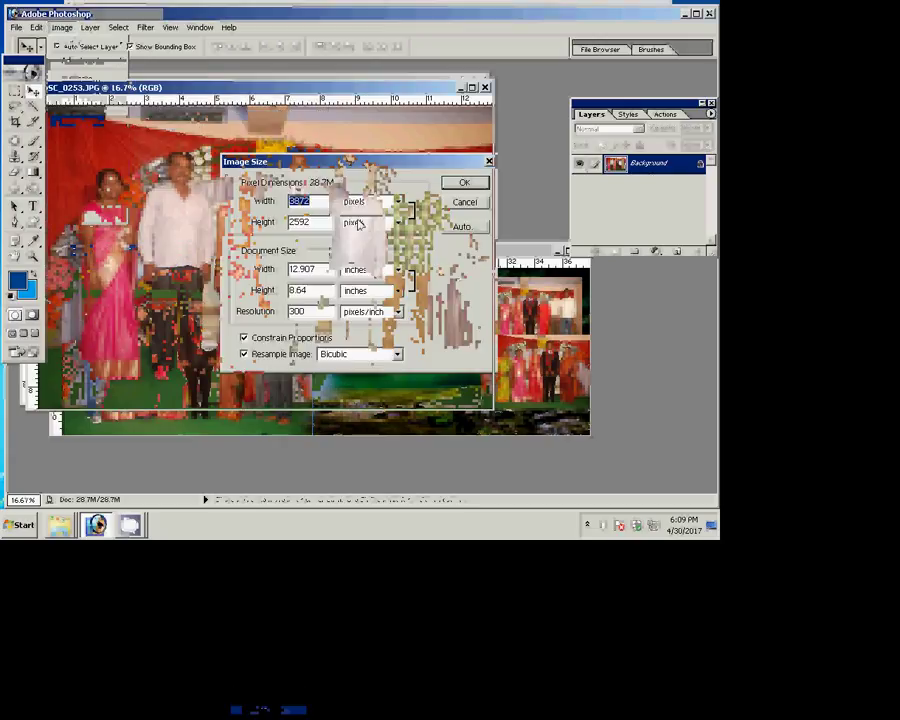
pyautogui.write('2400')
pyautogui.click(463, 183)
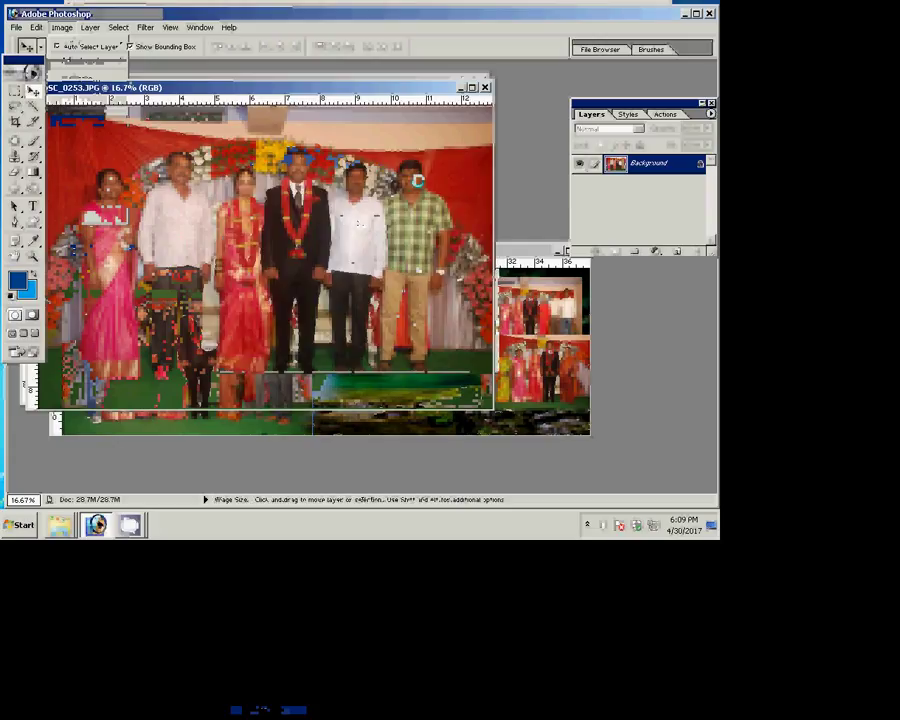
pyautogui.moveTo(443, 350); pyautogui.dragTo(440, 348)
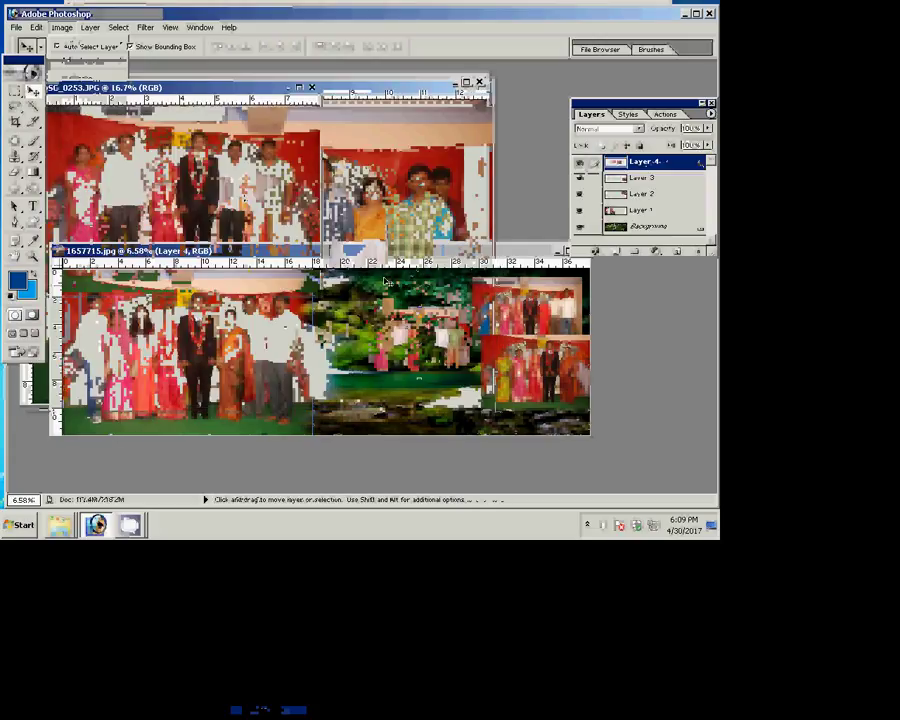
pyautogui.hotkey('ctrl', 'w')
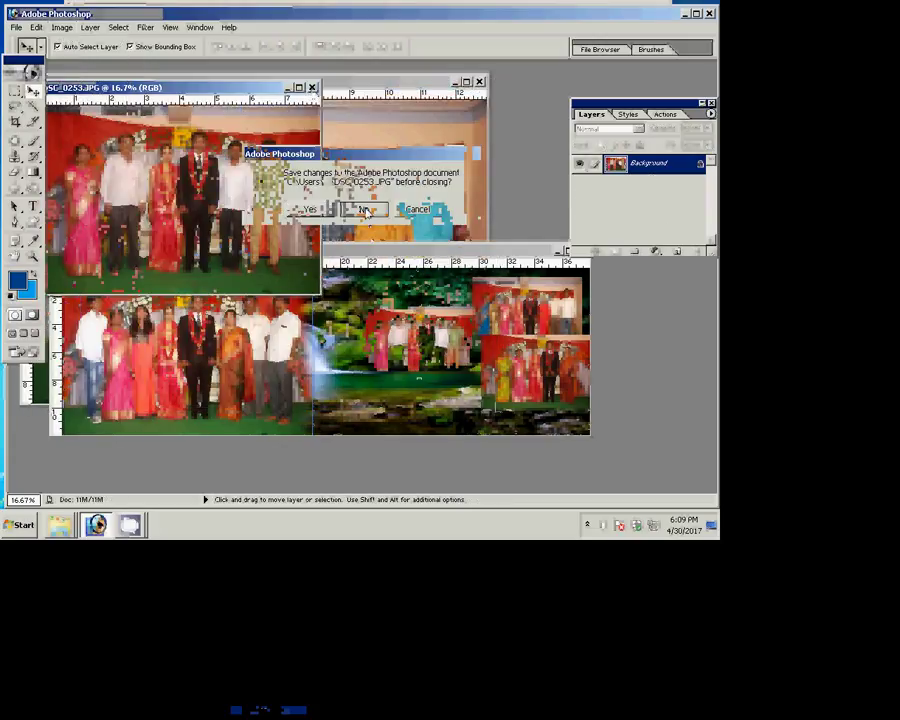
pyautogui.click(362, 209)
# Step: Bring DSC_0260 to the front and open its Image Size settings
pyautogui.click(333, 204)
pyautogui.click(62, 27)
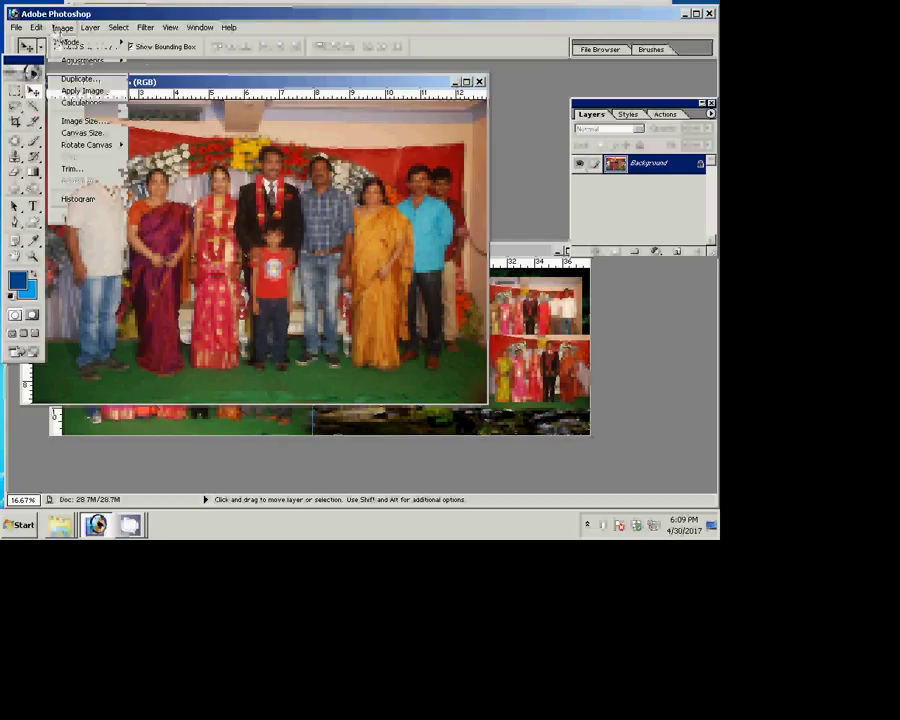
pyautogui.click(80, 118)
# Step: Resize DSC_0260 to 2400 px wide and copy it into the collage
pyautogui.write('2400')
pyautogui.press('Tab')
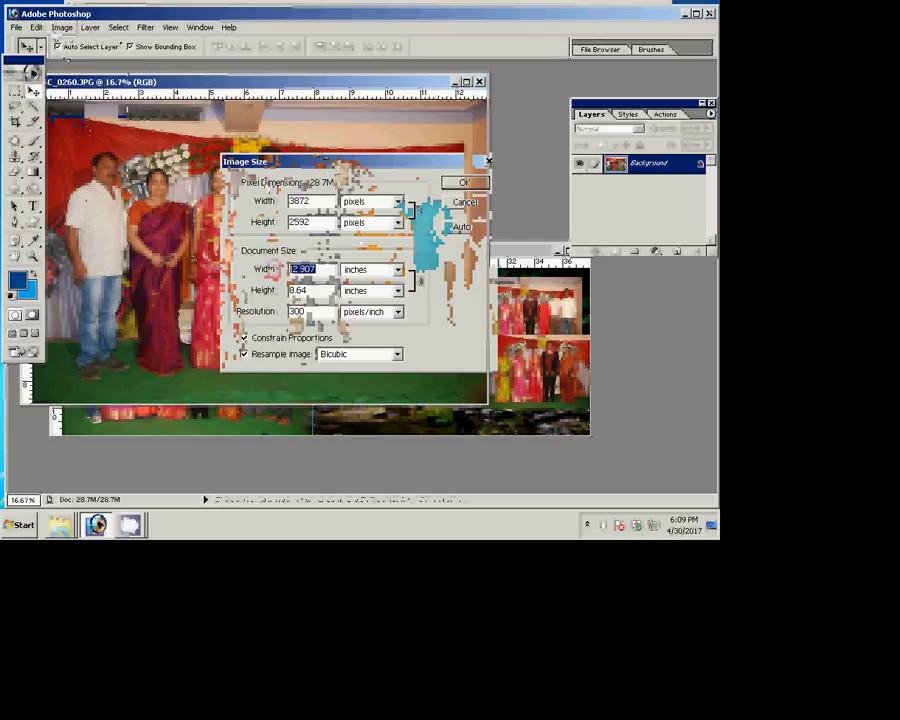
pyautogui.click(479, 182)
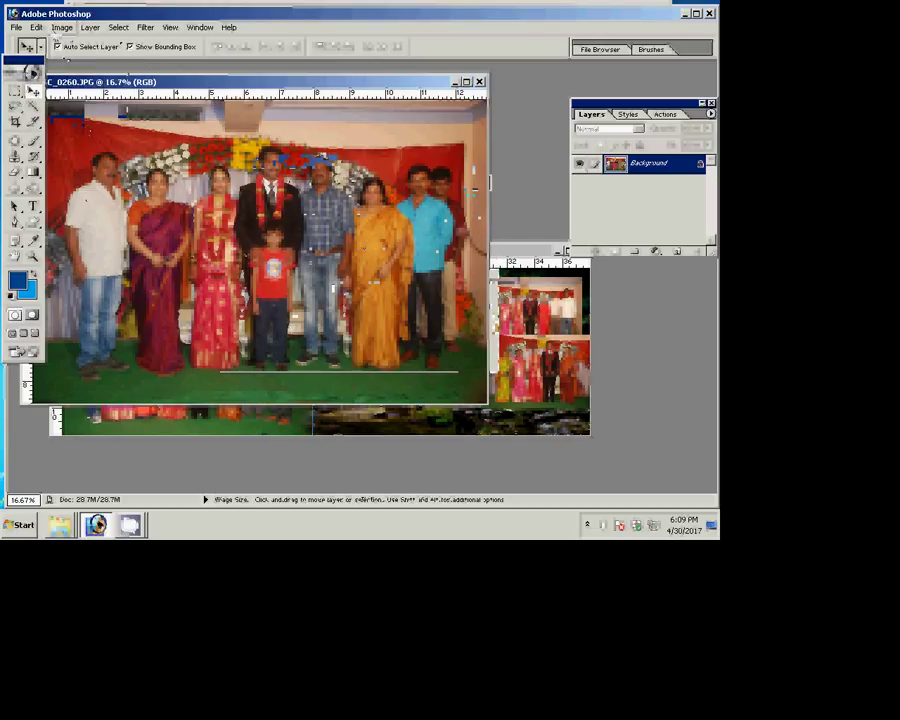
pyautogui.moveTo(239, 191); pyautogui.dragTo(437, 325)
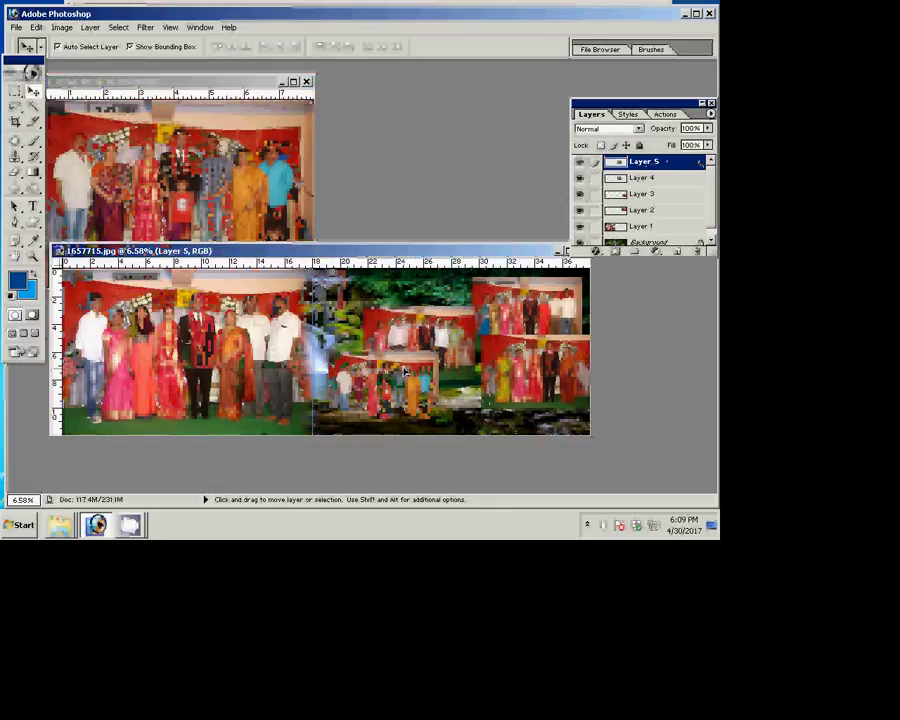
# Step: Drag the four group photos into an aligned 2×2 grid over the waterfall
pyautogui.moveTo(428, 305); pyautogui.dragTo(407, 297)
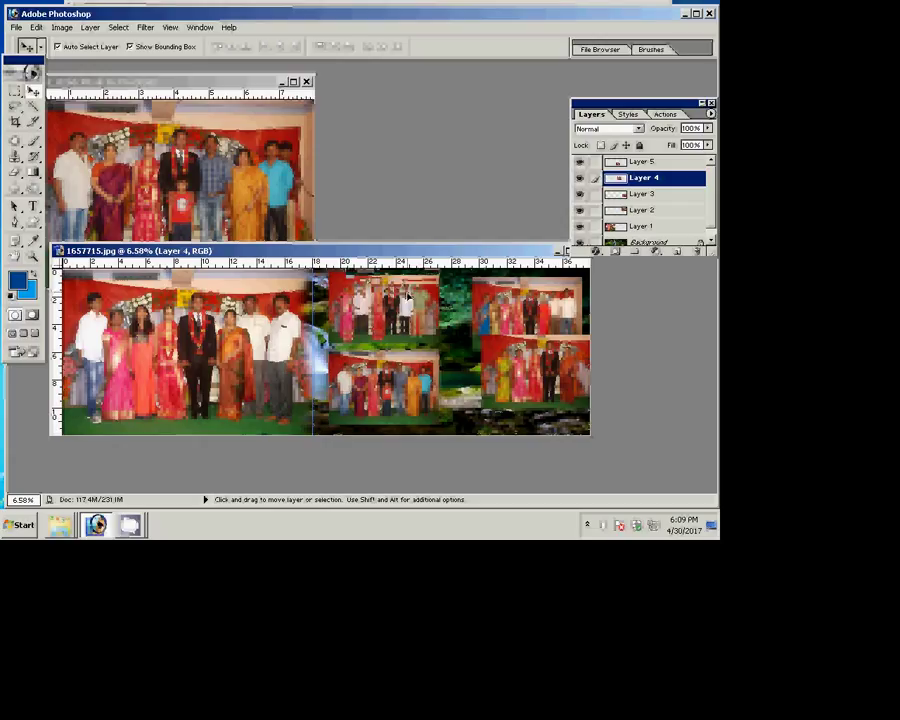
pyautogui.moveTo(398, 388); pyautogui.dragTo(397, 392)
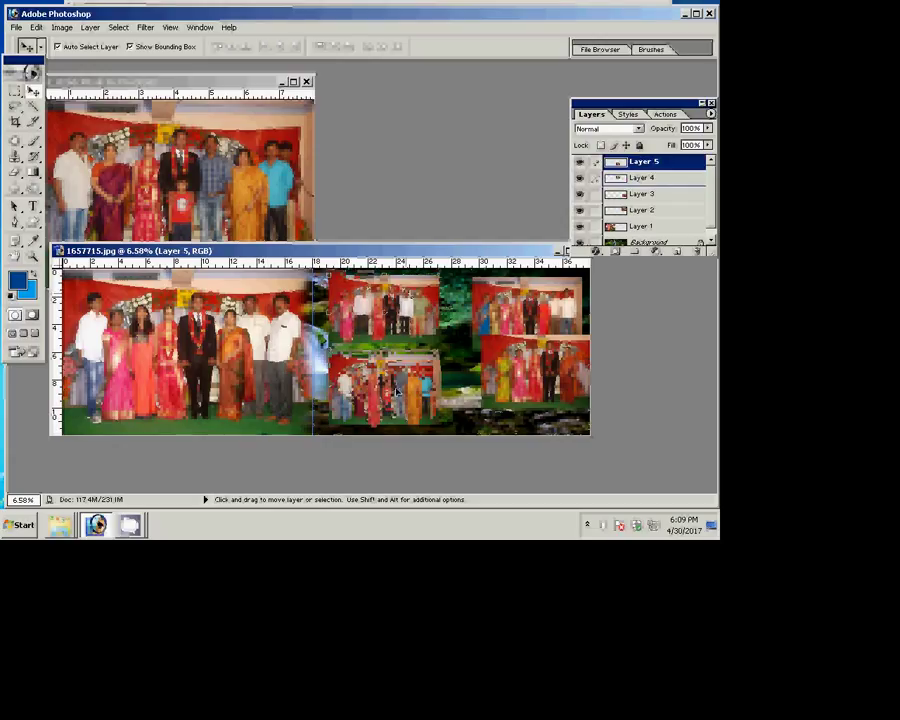
pyautogui.moveTo(518, 298); pyautogui.dragTo(490, 299)
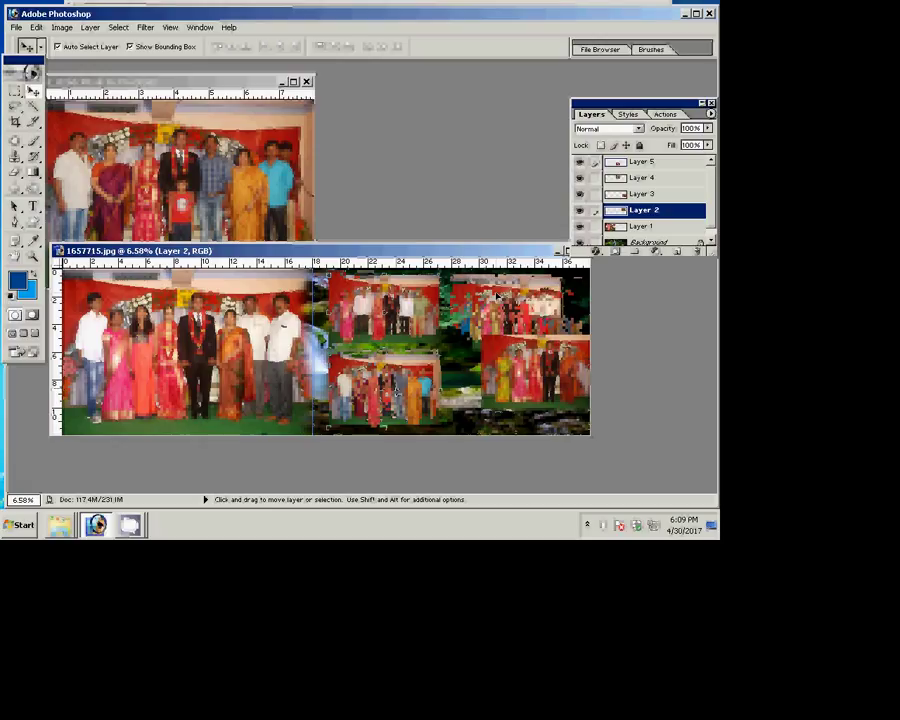
pyautogui.moveTo(562, 377); pyautogui.dragTo(532, 392)
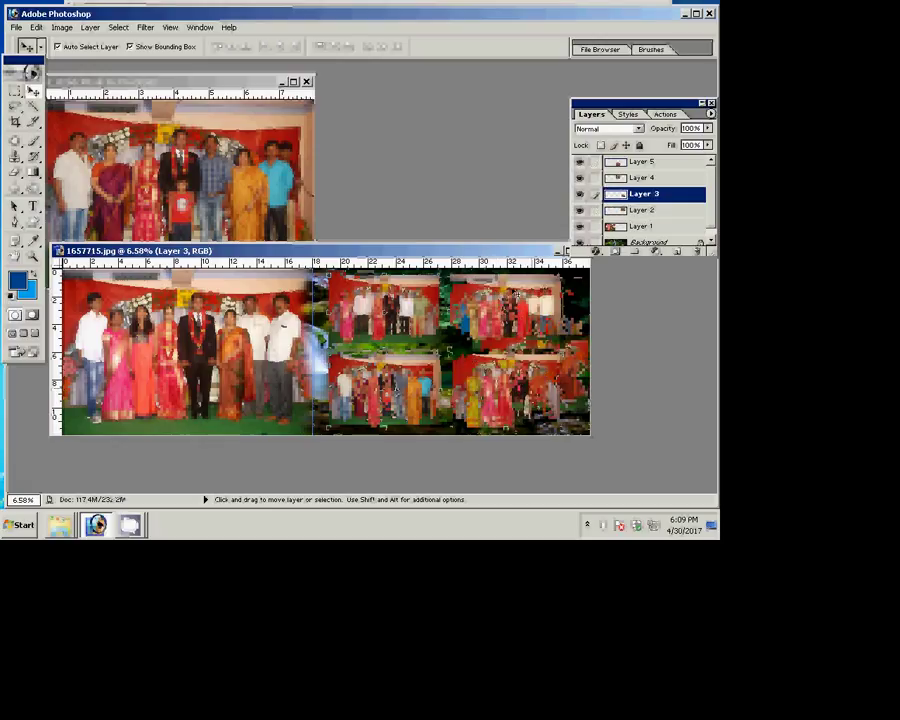
pyautogui.moveTo(530, 328); pyautogui.dragTo(510, 325)
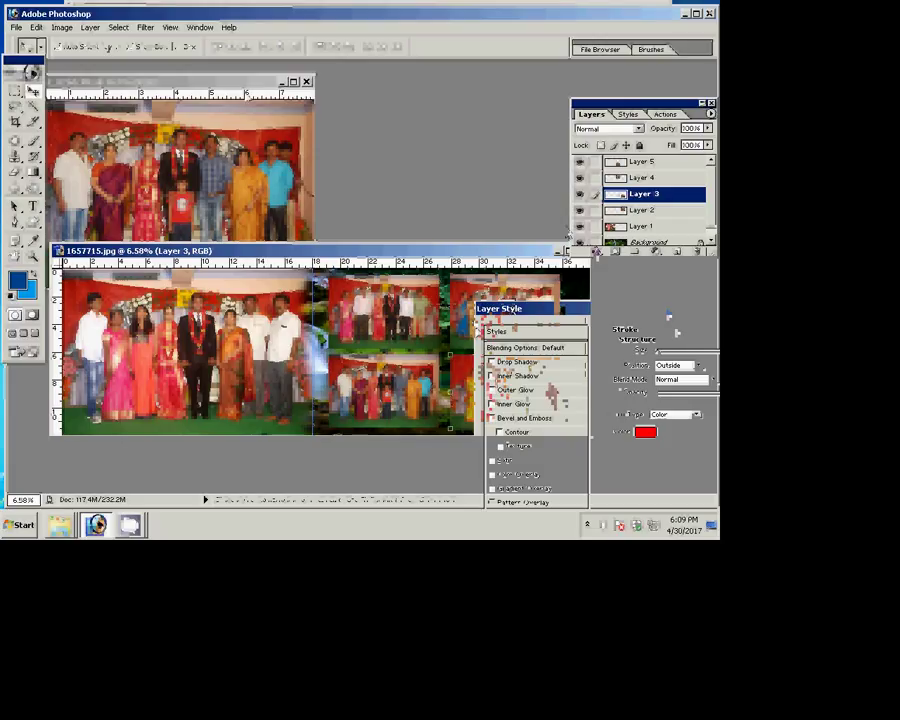
# Step: Set Layer 3's stroke to Normal blend mode with a Pattern fill type
pyautogui.moveTo(668, 318); pyautogui.dragTo(462, 90)
pyautogui.click(262, 162)
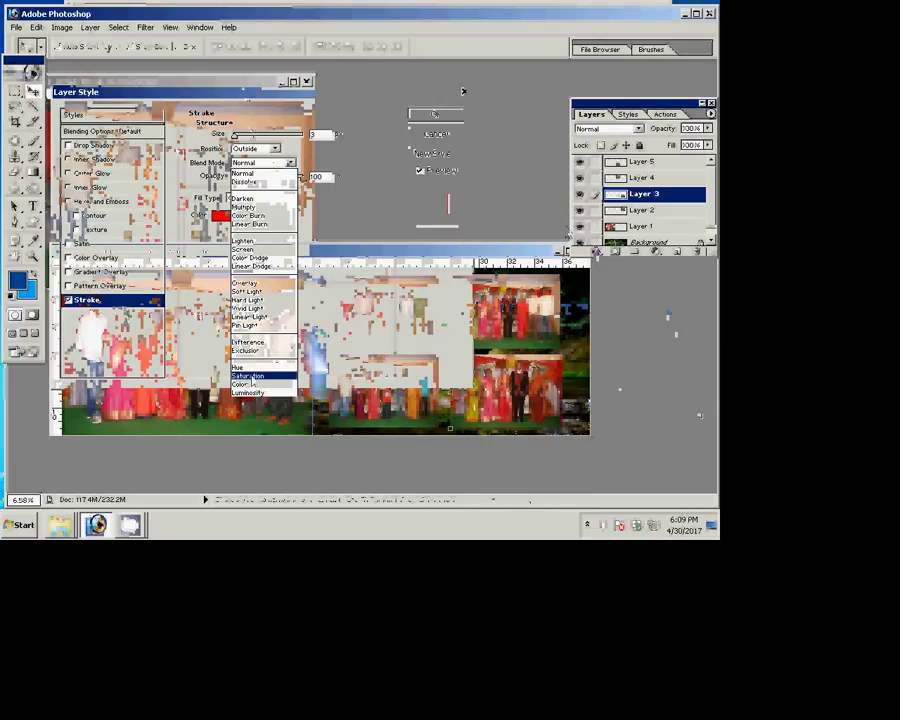
pyautogui.click(245, 173)
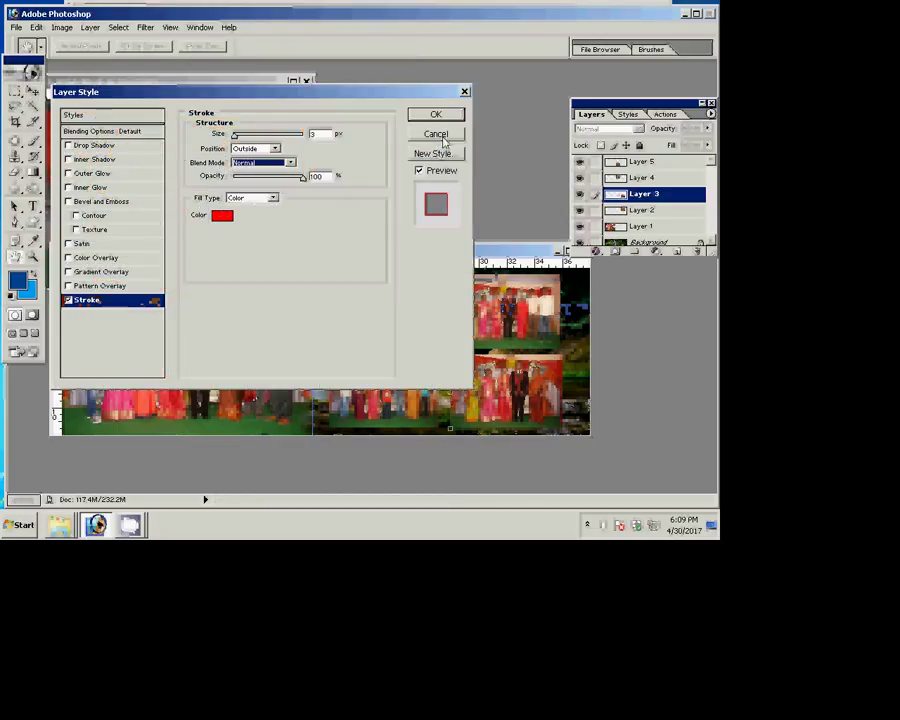
pyautogui.click(265, 198)
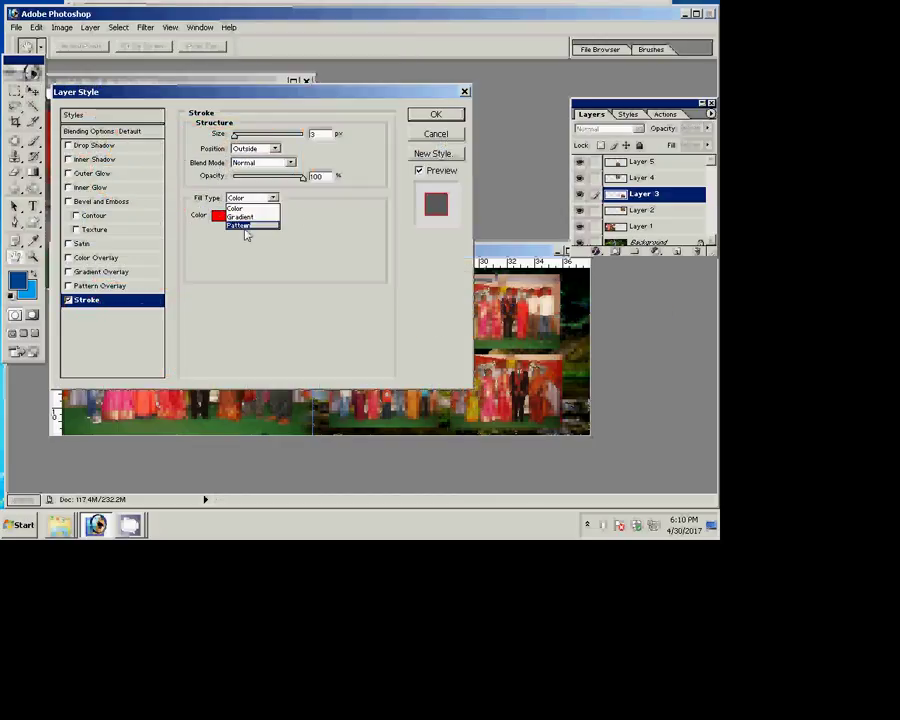
pyautogui.click(244, 226)
pyautogui.click(266, 232)
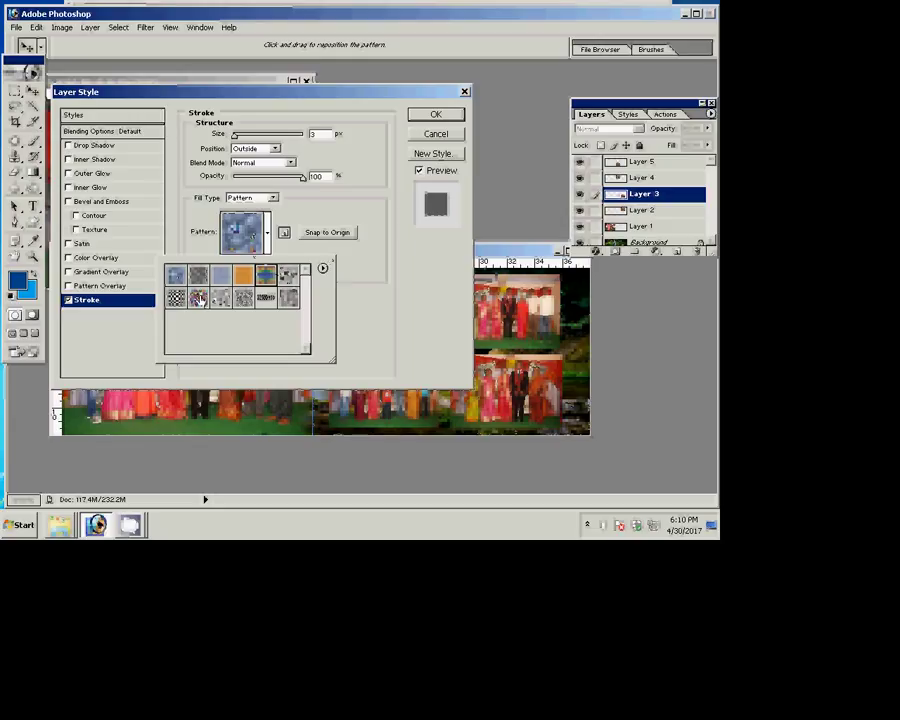
pyautogui.click(265, 297)
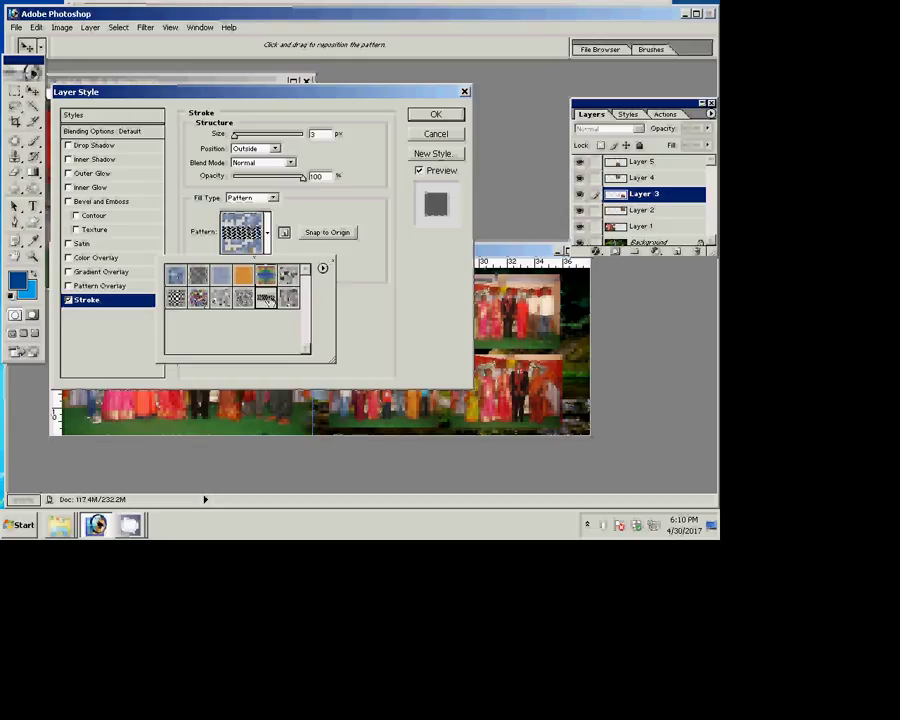
# Step: Load a new pattern set, pick the dark purple pattern, set size 22, and apply the stroke
pyautogui.click(176, 277)
pyautogui.click(322, 268)
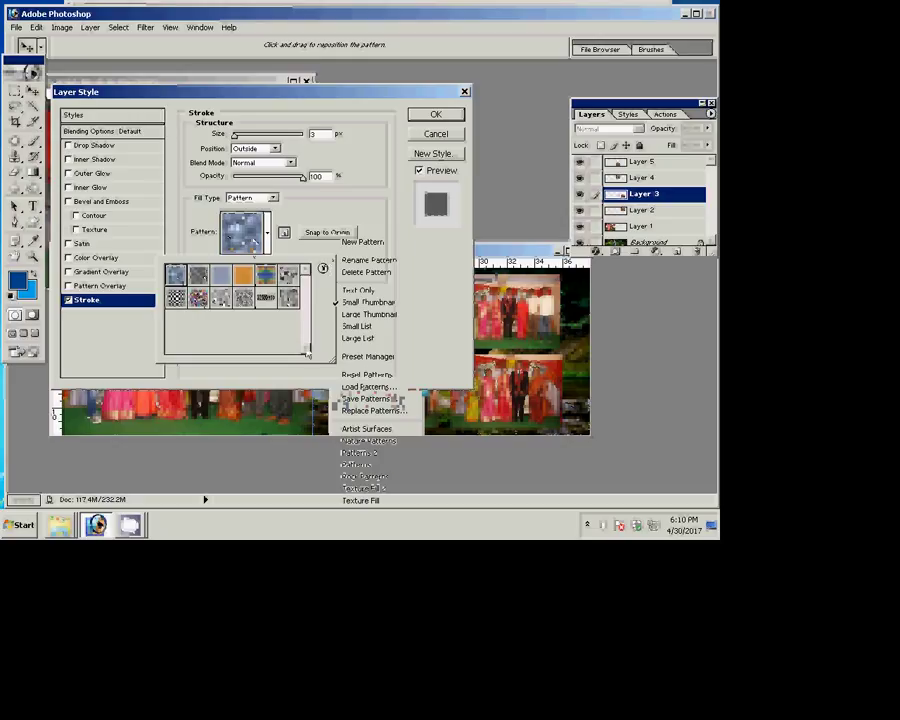
pyautogui.click(360, 453)
pyautogui.click(312, 209)
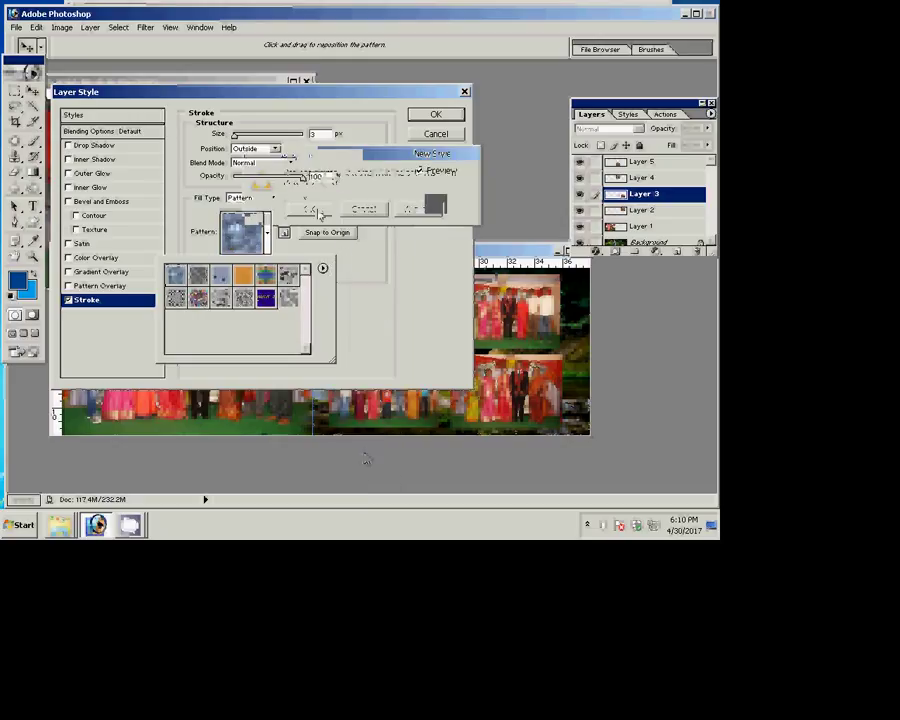
pyautogui.click(264, 297)
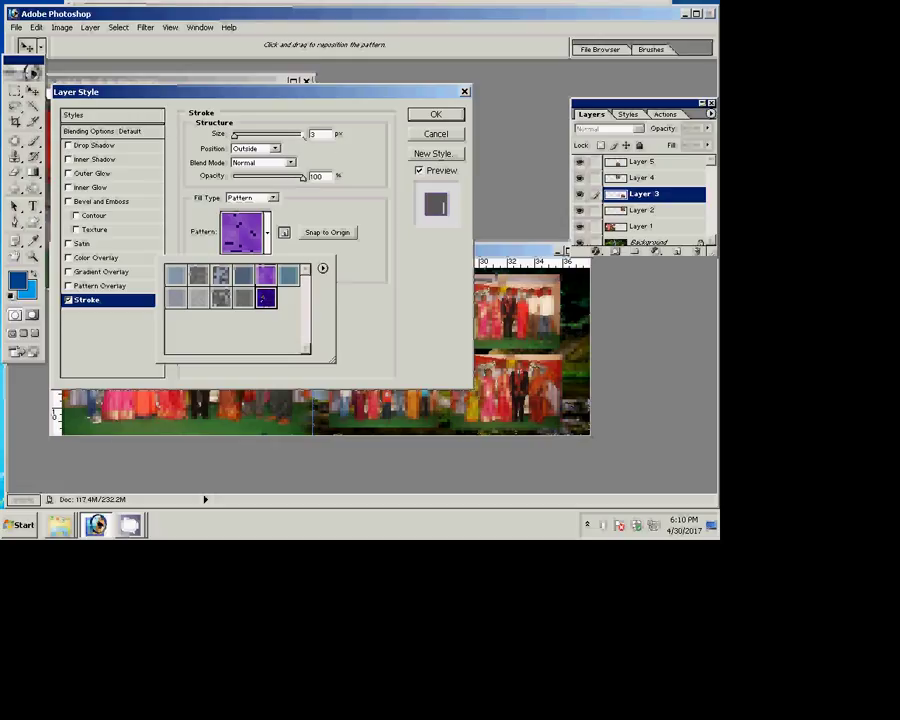
pyautogui.press('Return')
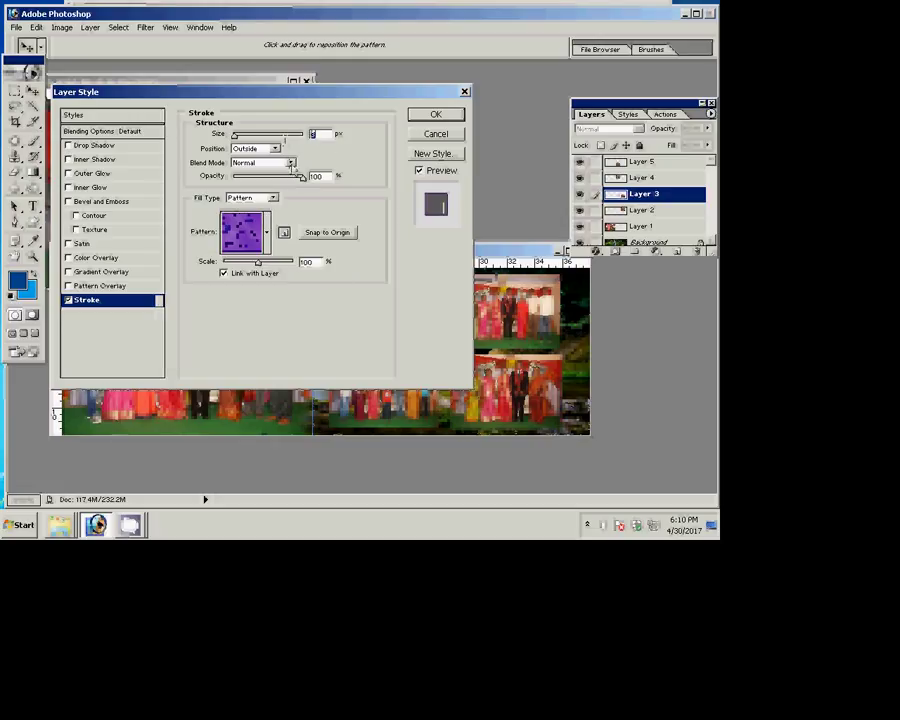
pyautogui.write('22')
pyautogui.click(454, 116)
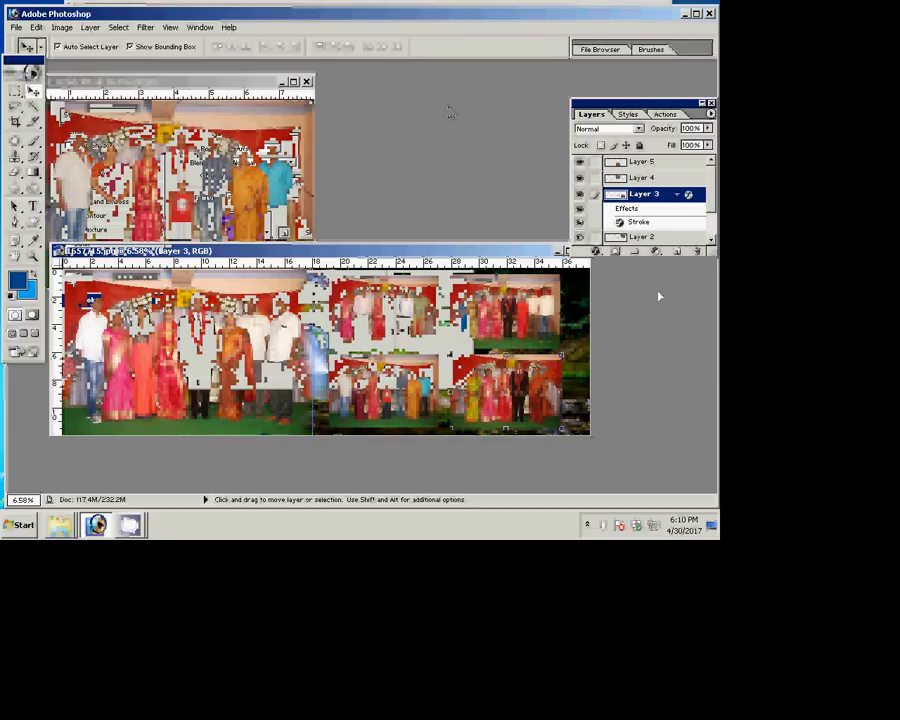
# Step: Copy Layer 3's stroke style and paste it onto Layers 2, 4 and 5
pyautogui.rightClick(607, 194)
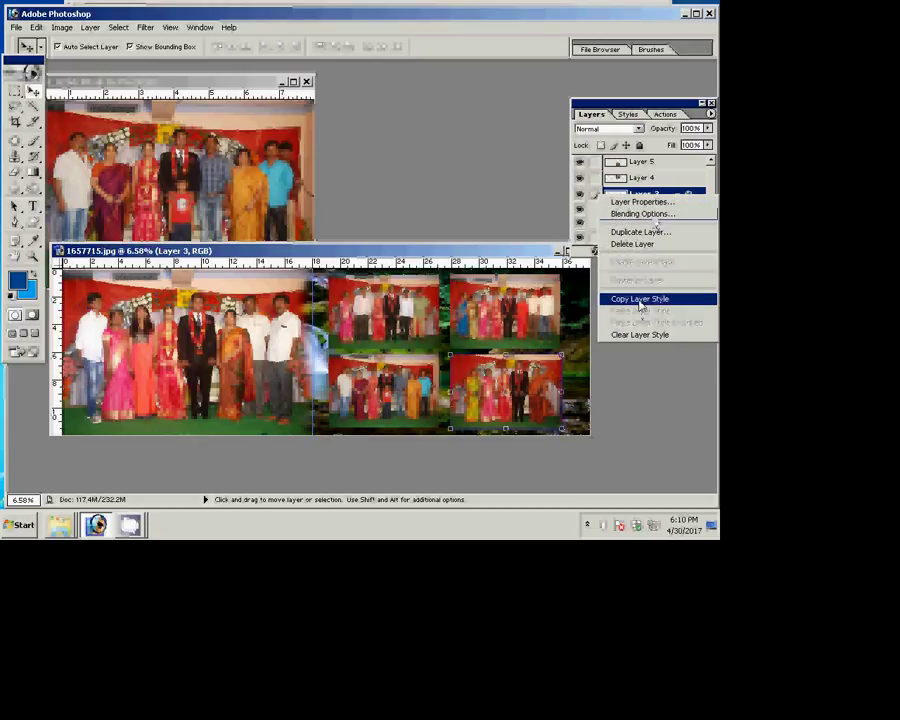
pyautogui.click(640, 299)
pyautogui.click(645, 235)
pyautogui.rightClick(657, 240)
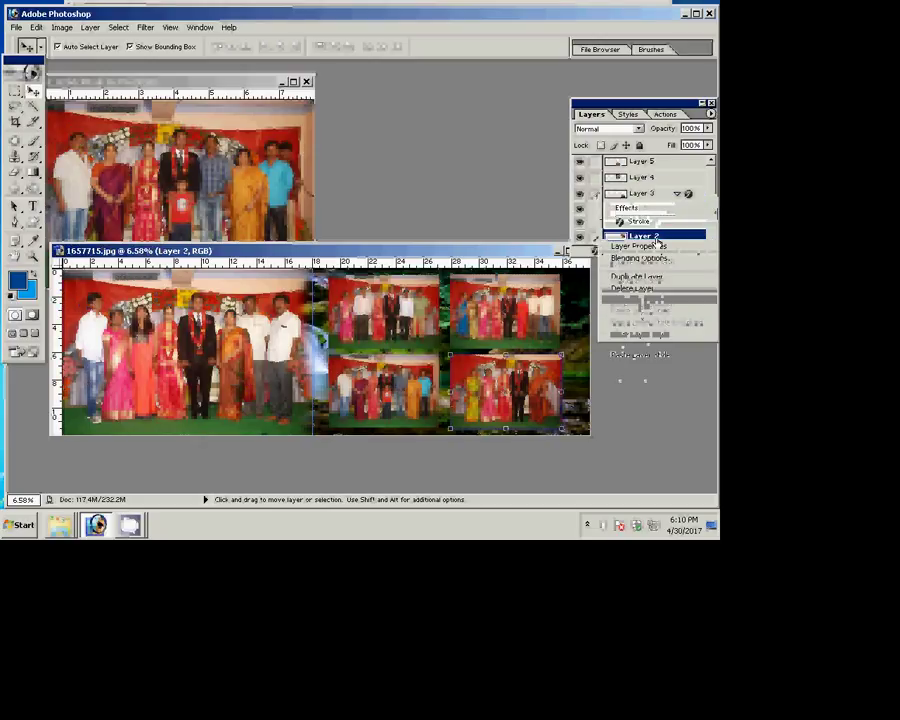
pyautogui.click(643, 354)
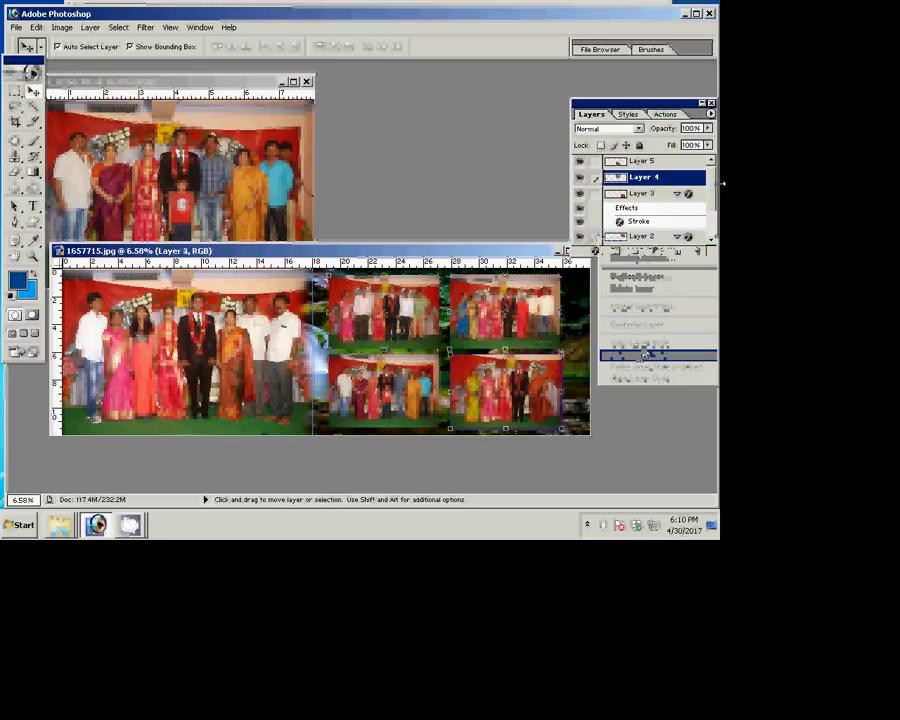
pyautogui.rightClick(668, 182)
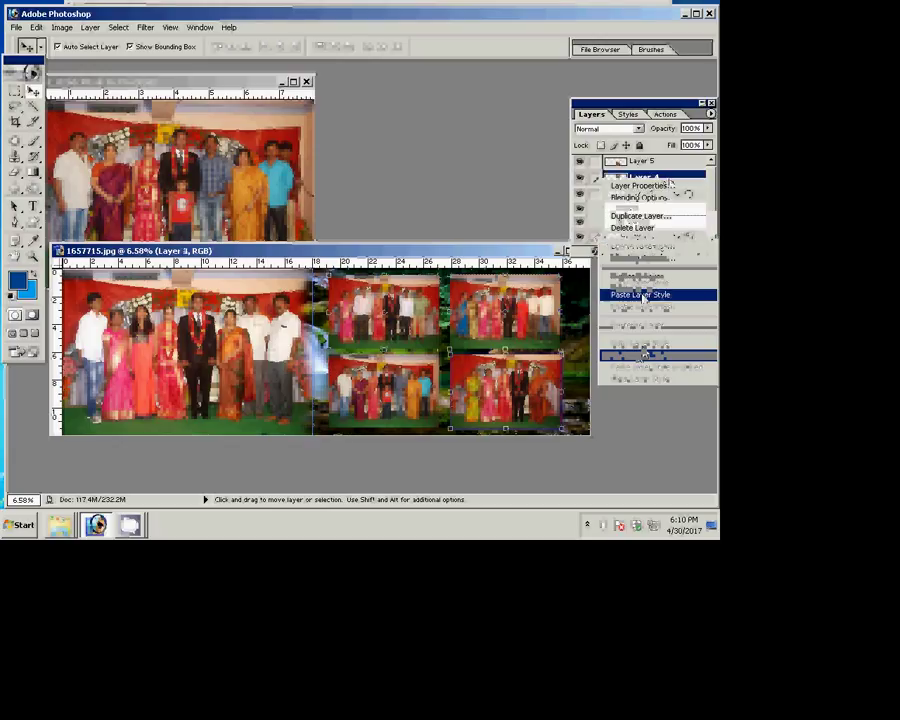
pyautogui.click(638, 293)
pyautogui.click(650, 161)
pyautogui.rightClick(657, 164)
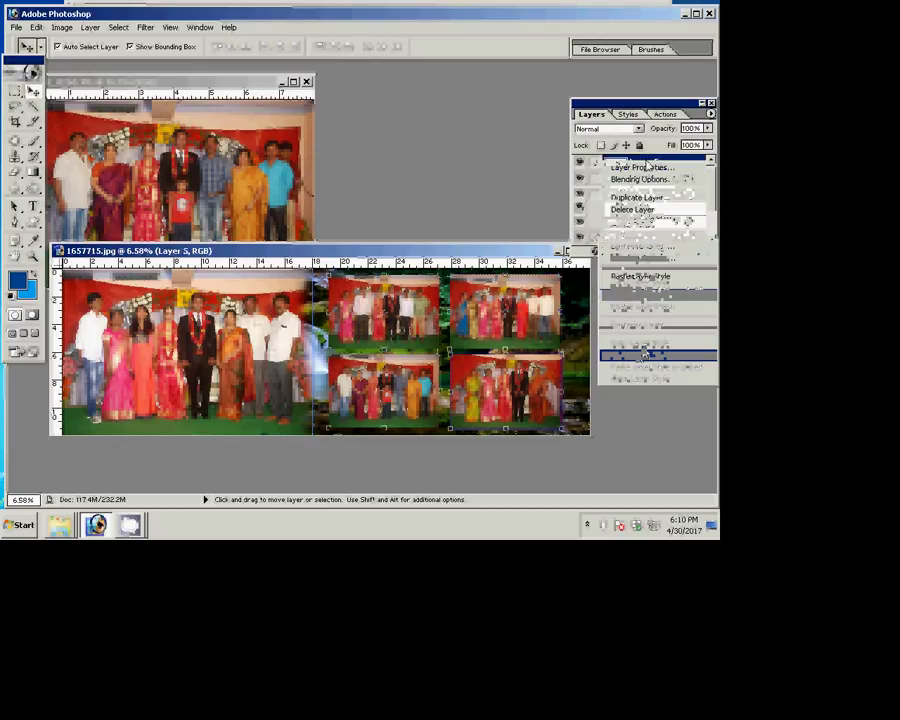
pyautogui.click(645, 277)
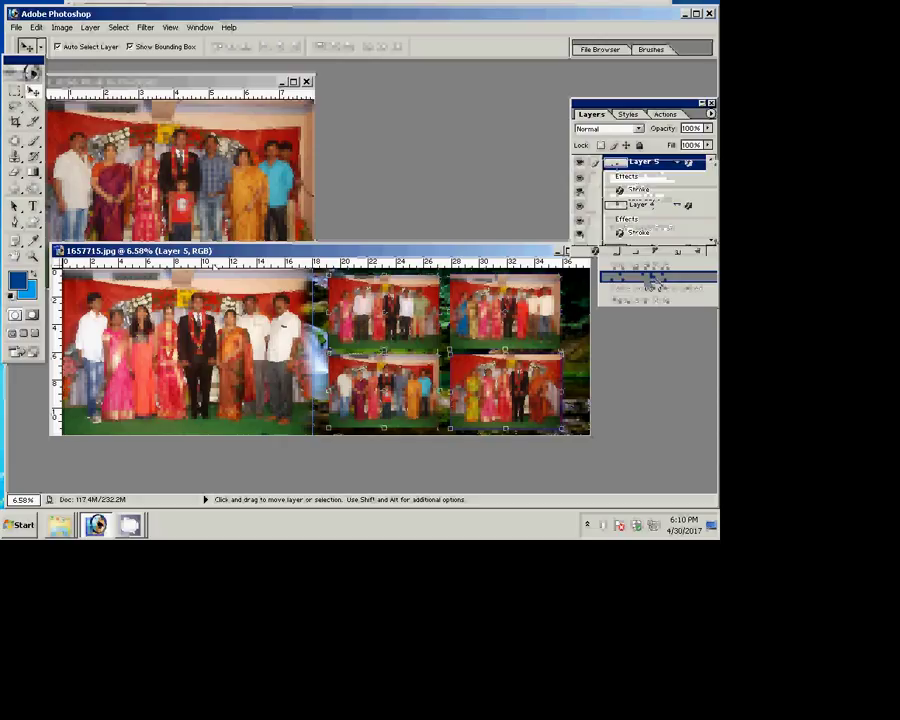
# Step: Close the separate single-photo window without saving
pyautogui.click(180, 108)
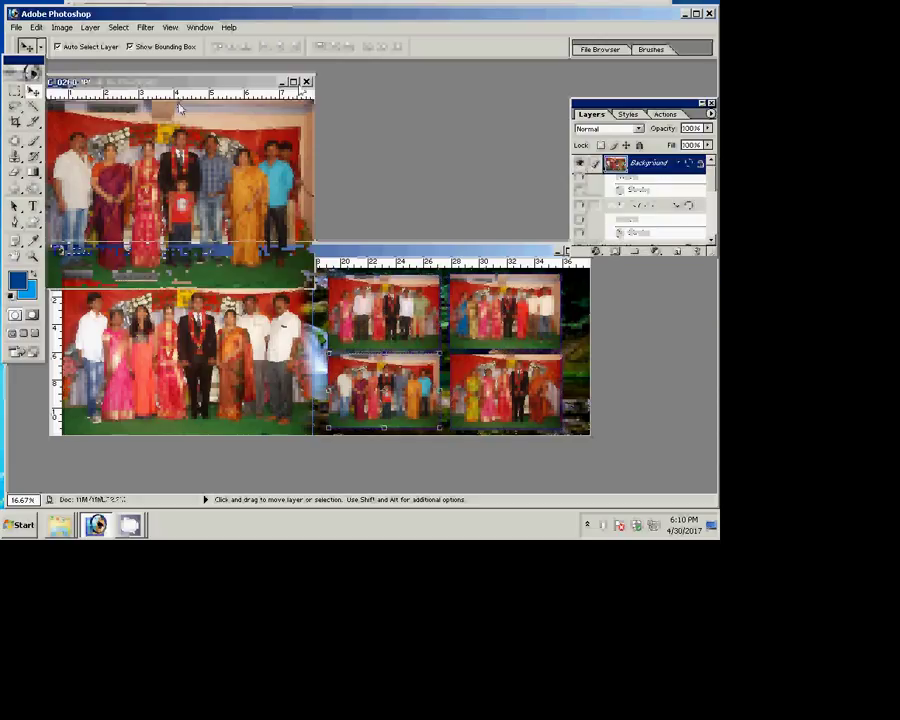
pyautogui.hotkey('ctrl', 'w')
pyautogui.click(360, 208)
# Step: Save the album as a PSD in Local Disk (I:) > k5, naming it '16'
pyautogui.click(360, 208)
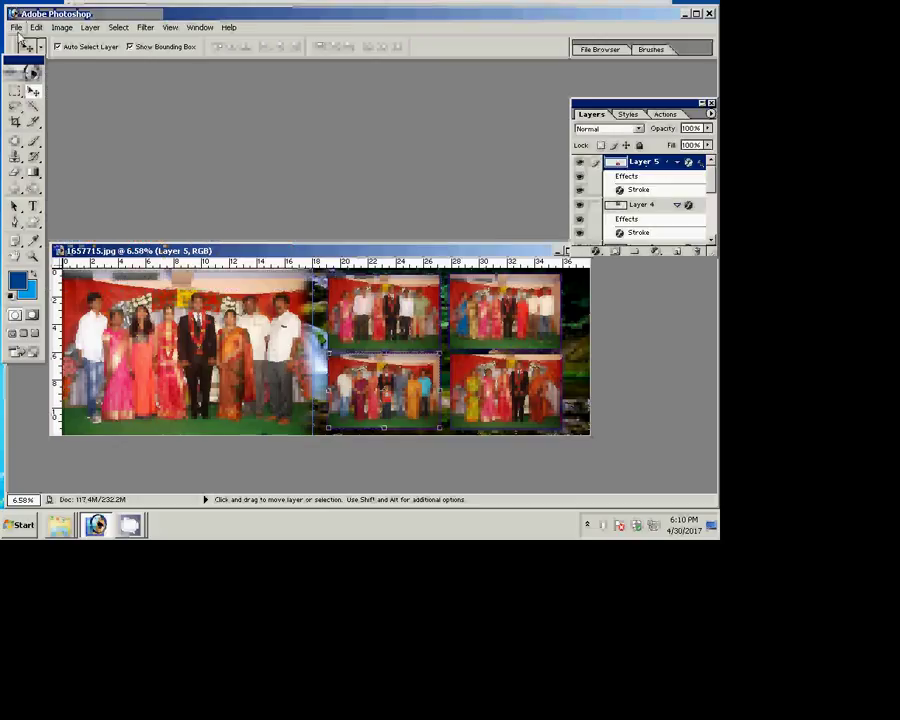
pyautogui.click(16, 27)
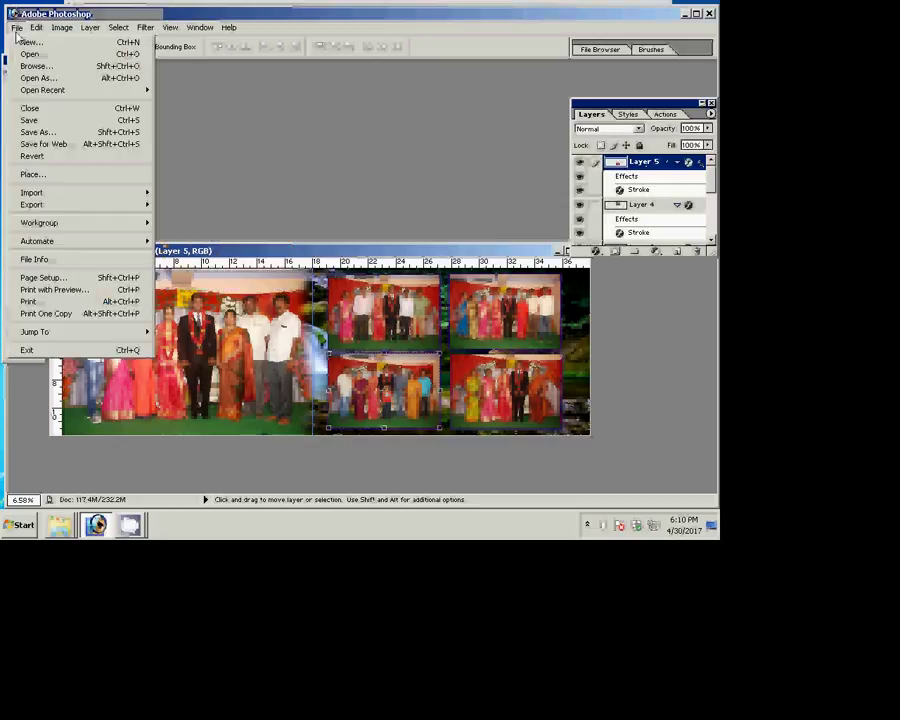
pyautogui.click(40, 132)
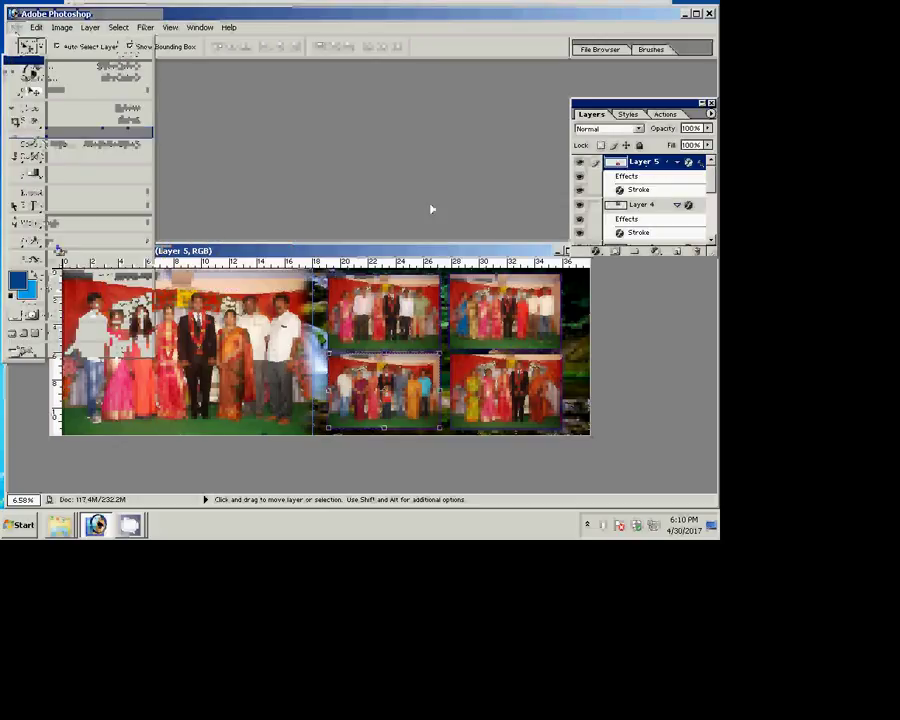
pyautogui.click(215, 218)
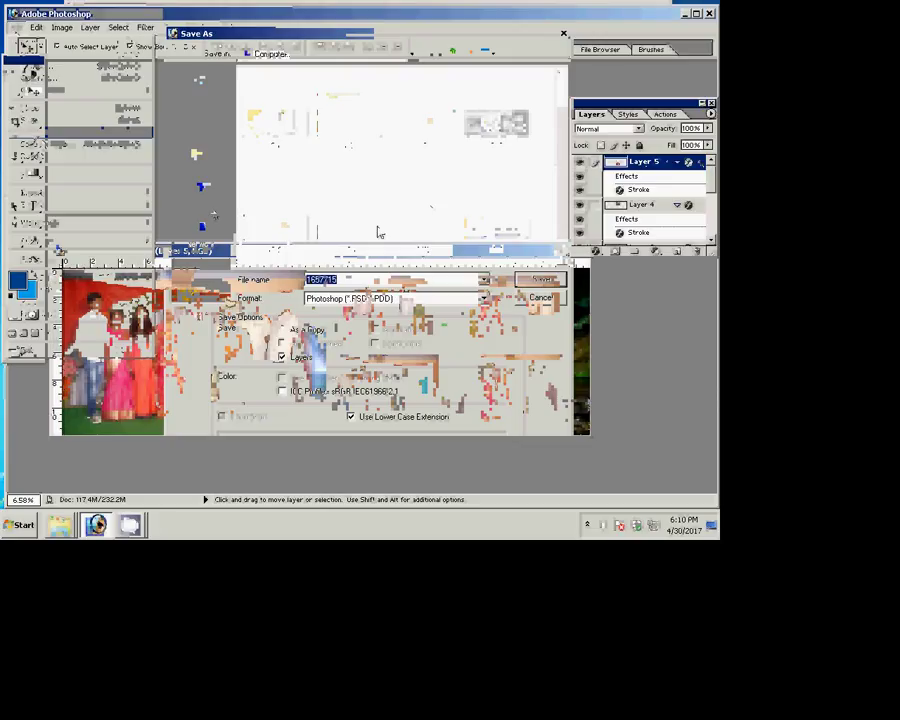
pyautogui.click(285, 147)
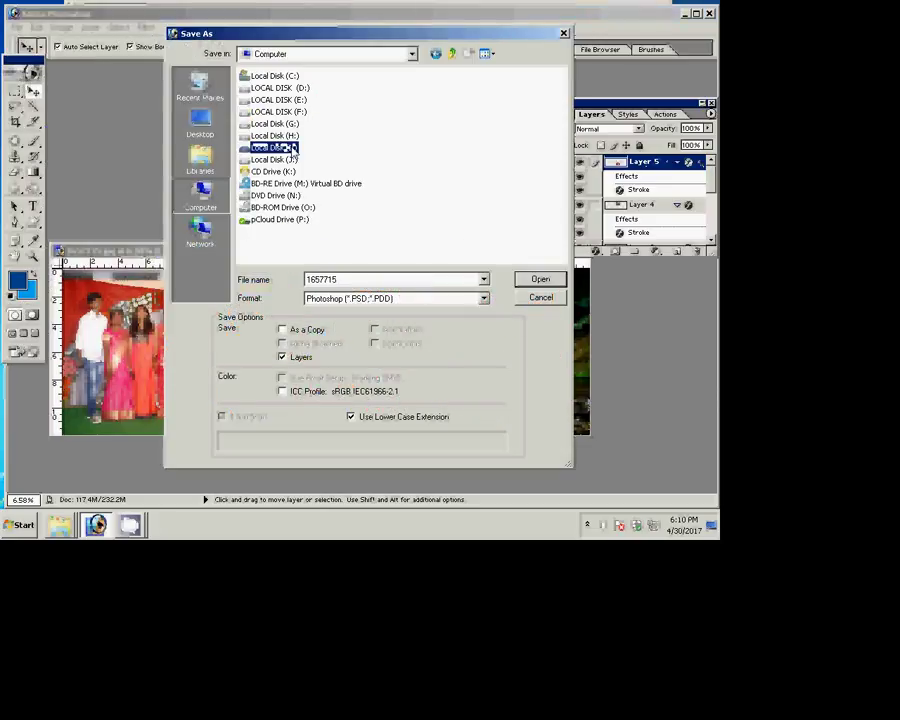
pyautogui.click(558, 283)
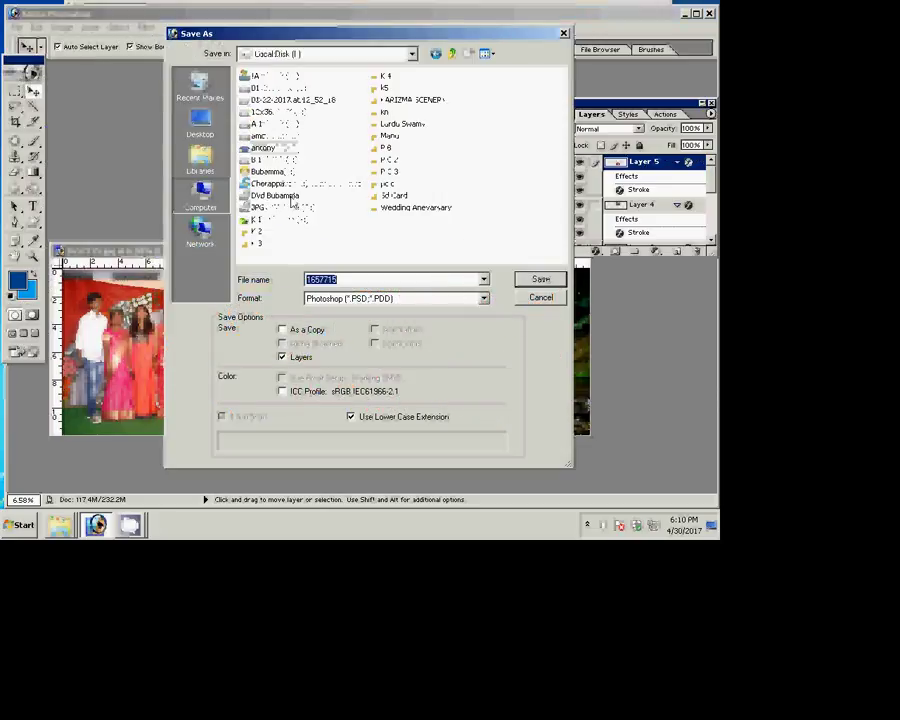
pyautogui.click(385, 89)
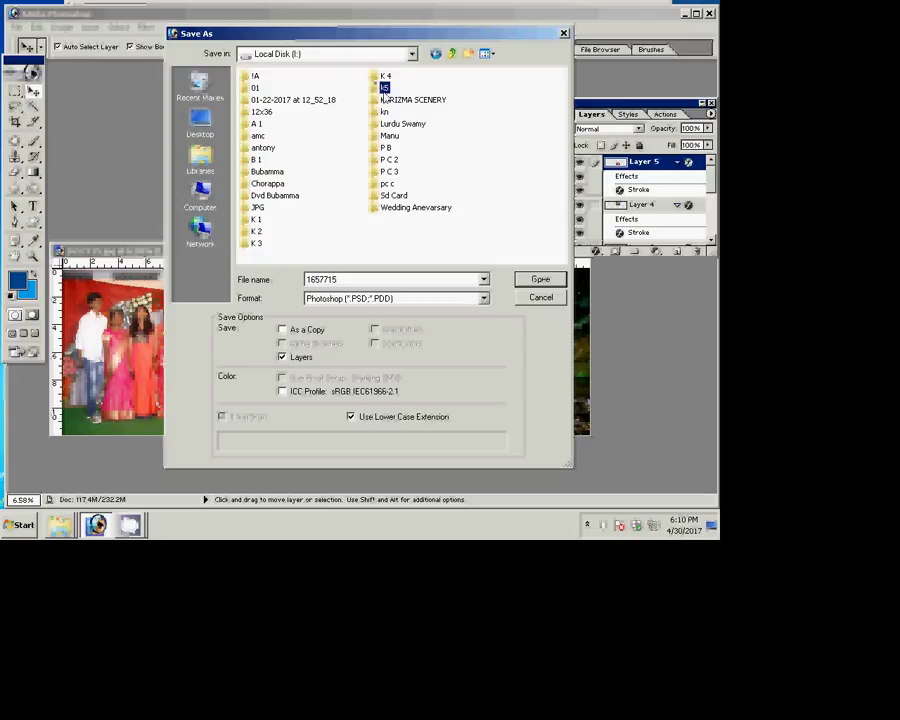
pyautogui.click(549, 277)
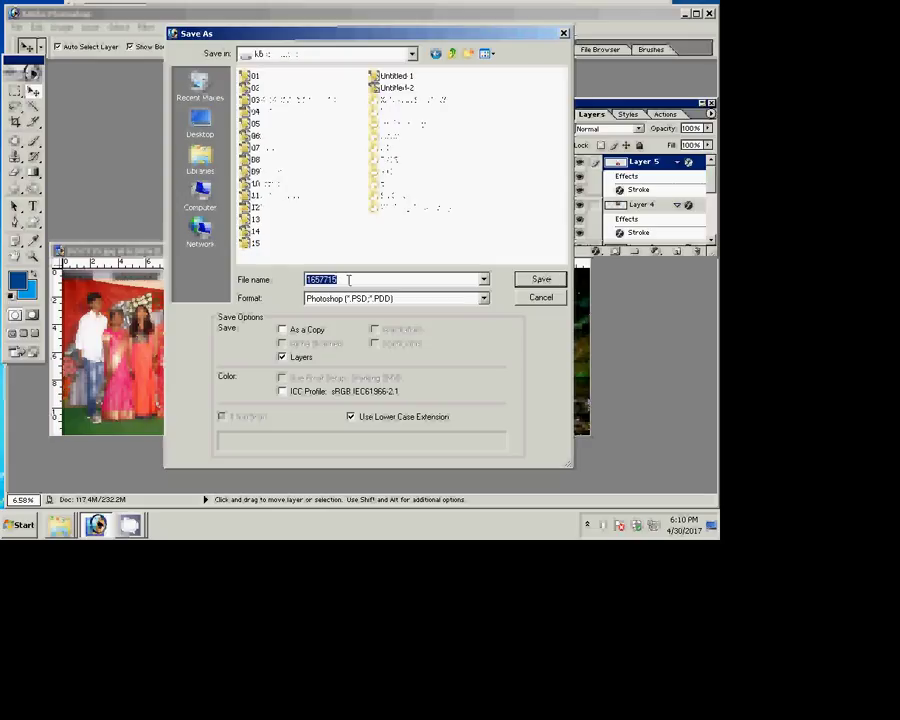
pyautogui.write('16')
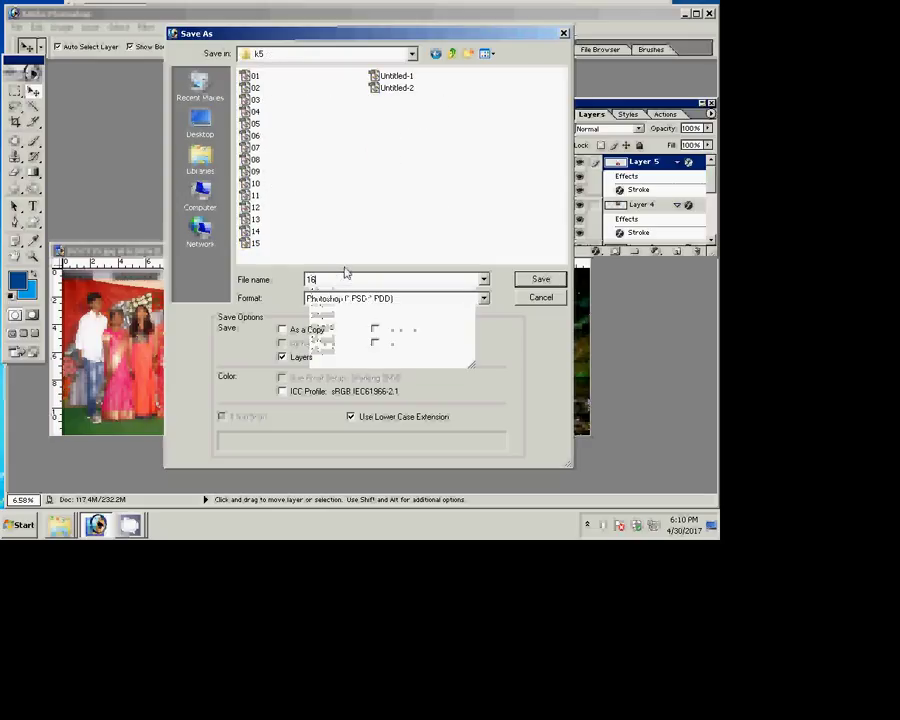